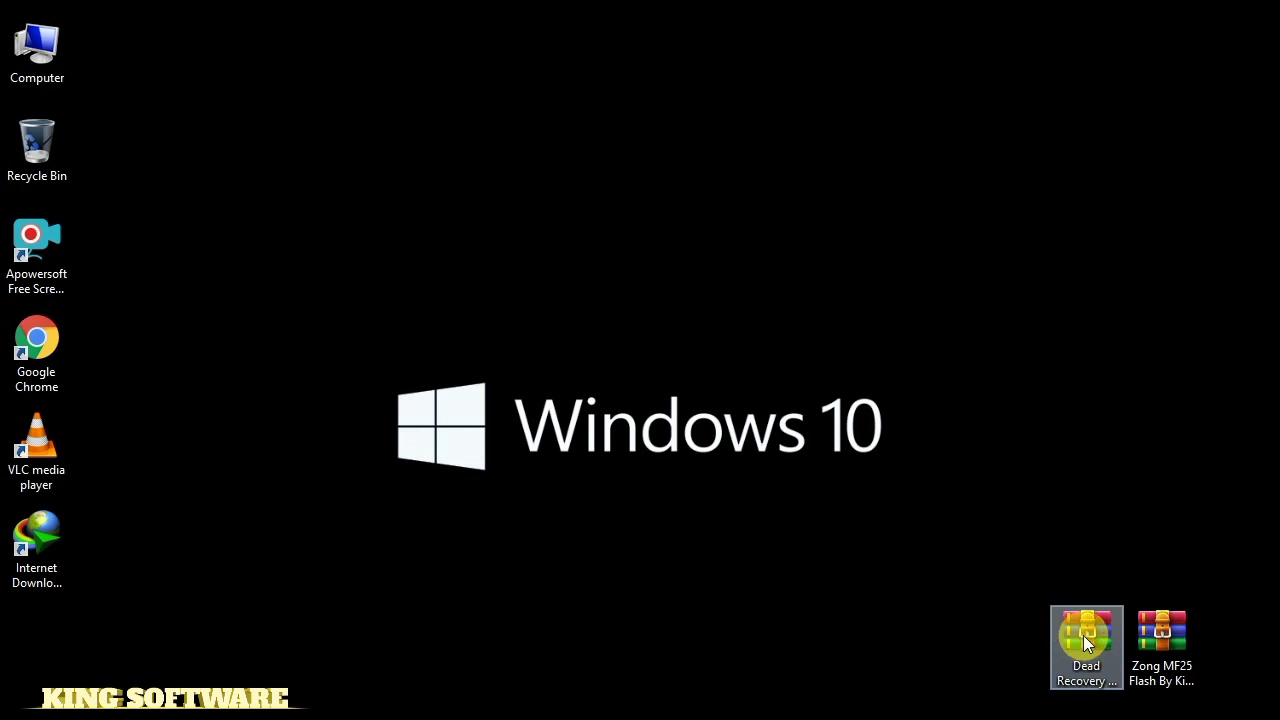
Extract the Dead Recovery archive onto the desktop and place its folder beside the archives
right_click(1083, 634)
left_click(1047, 366)
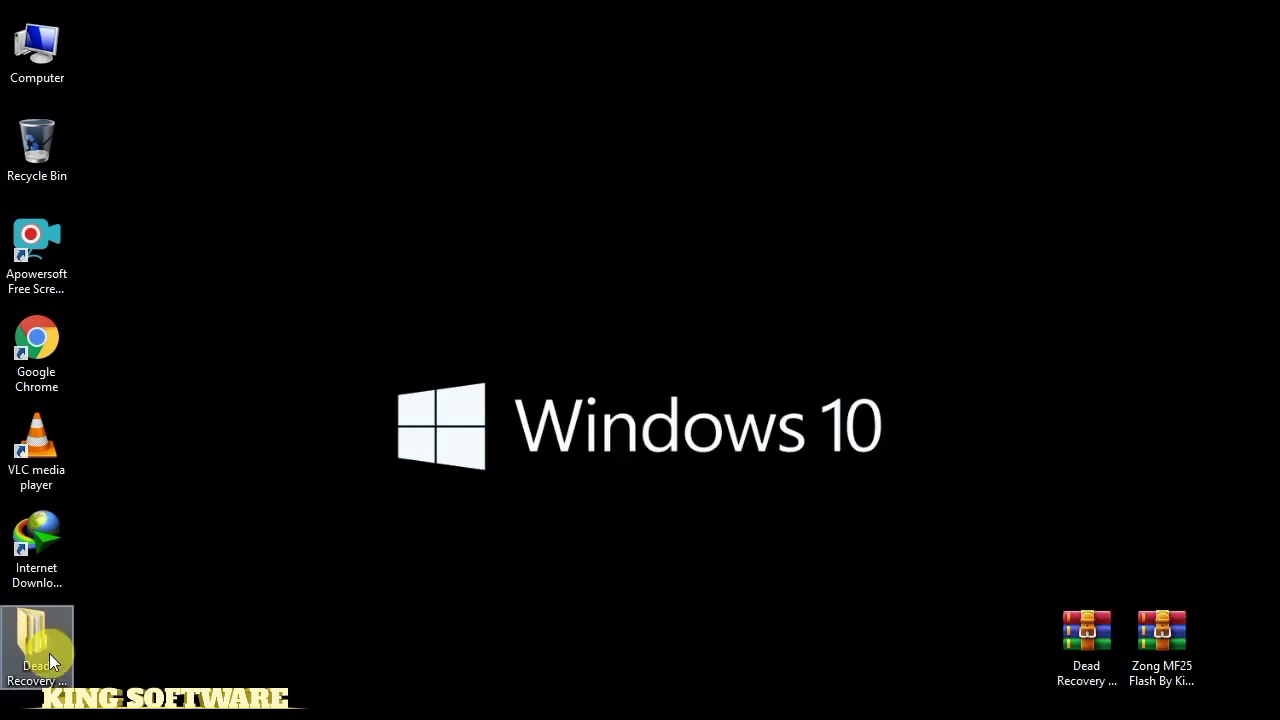
left_click_drag(49, 653, 1075, 530)
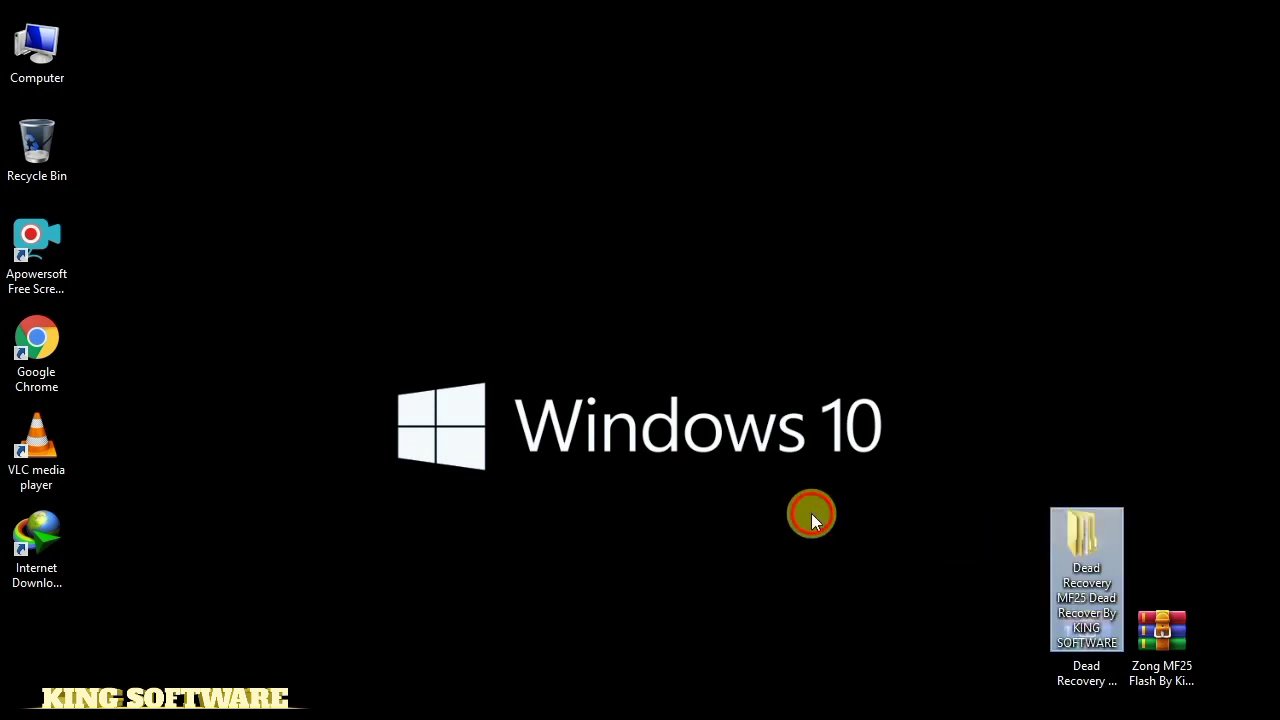
left_click(843, 555)
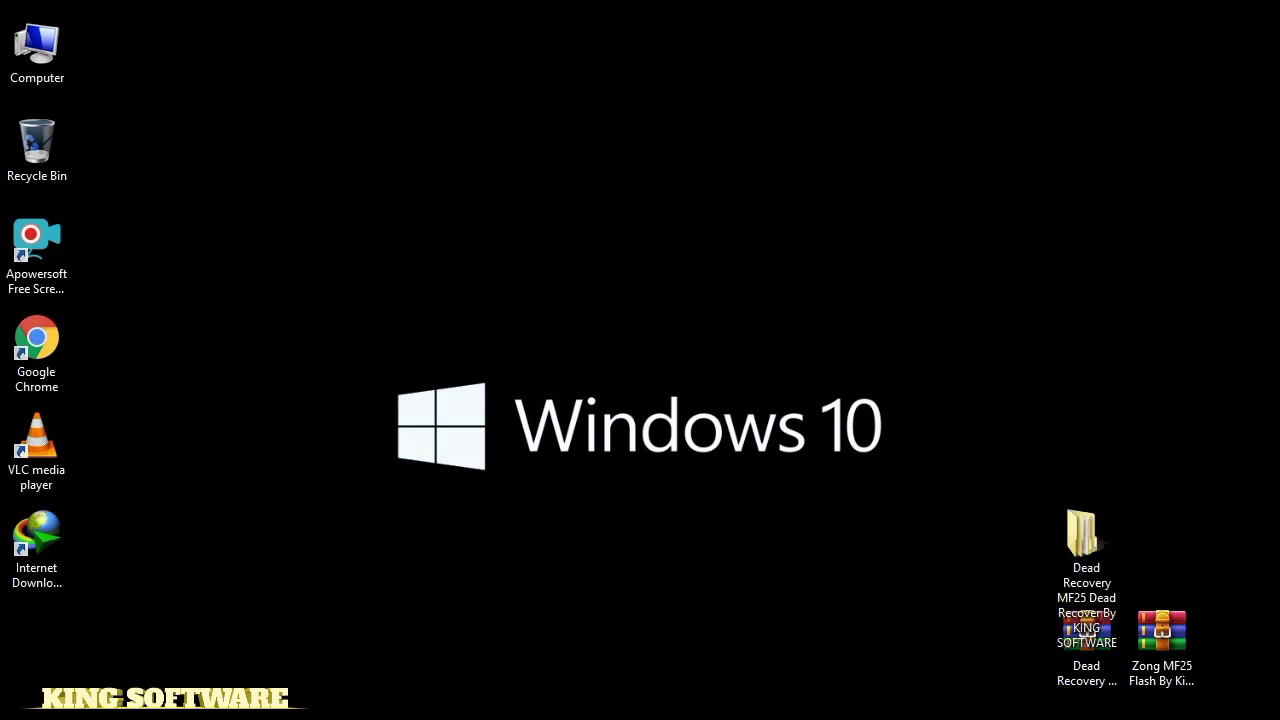
Extract the Zong MF25 archive into its own folder using the archive password, and place it beside Dead Recovery
right_click(1167, 637)
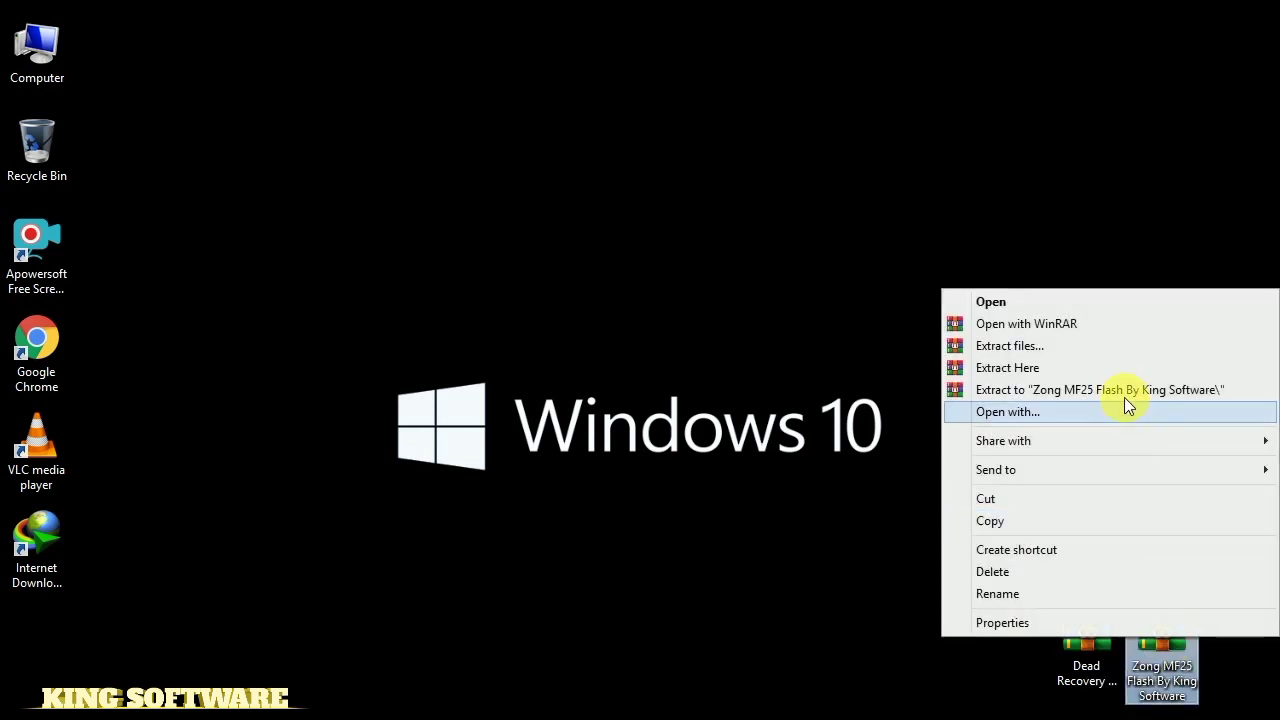
left_click(1124, 394)
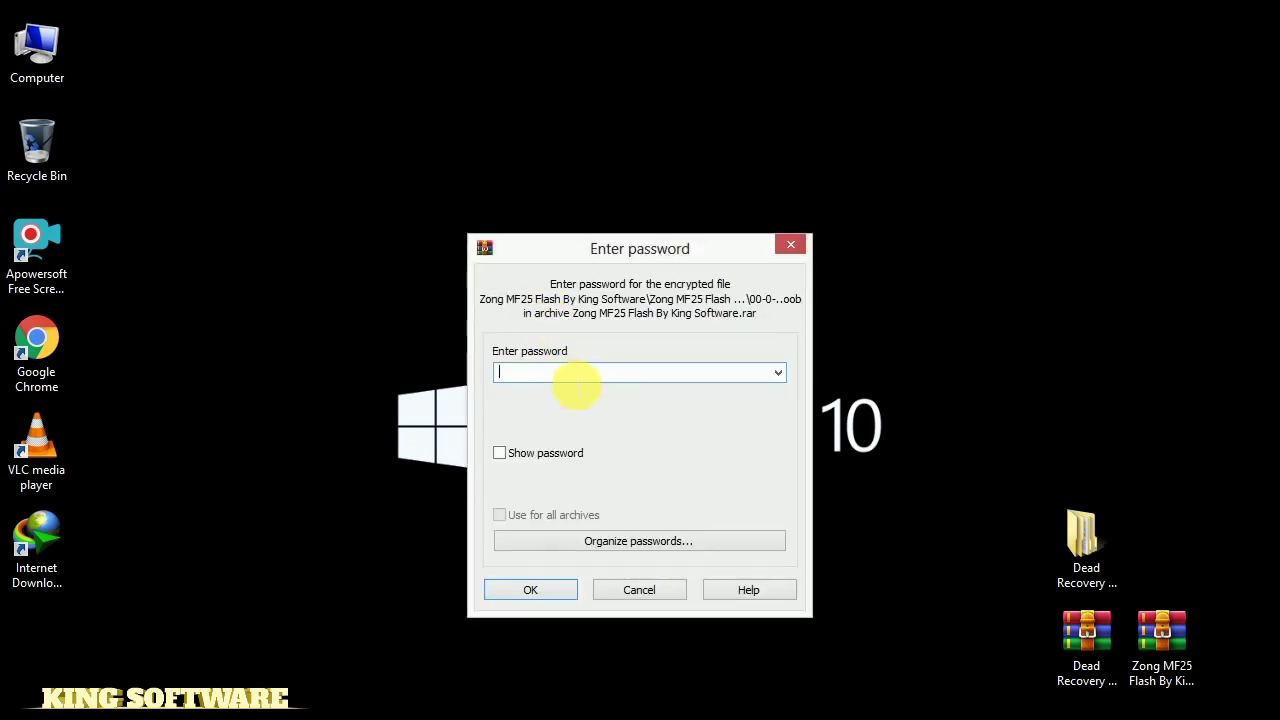
key("Caps_Lock")
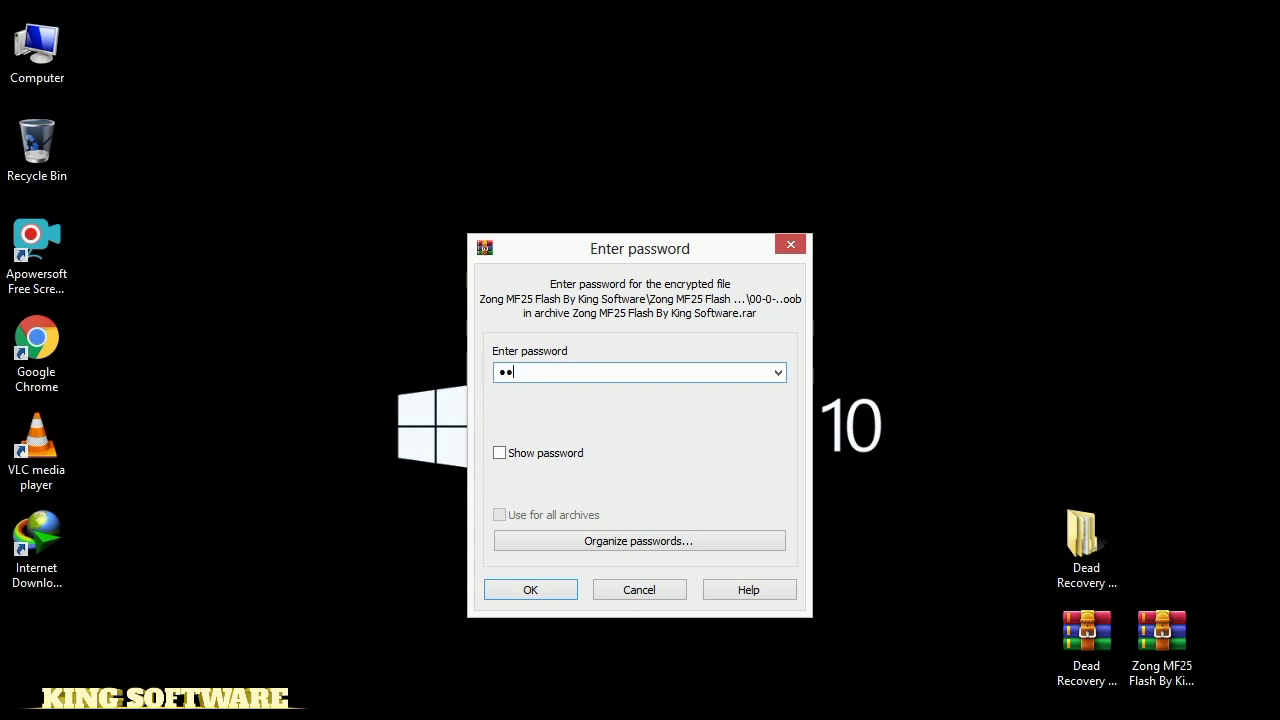
key("Return")
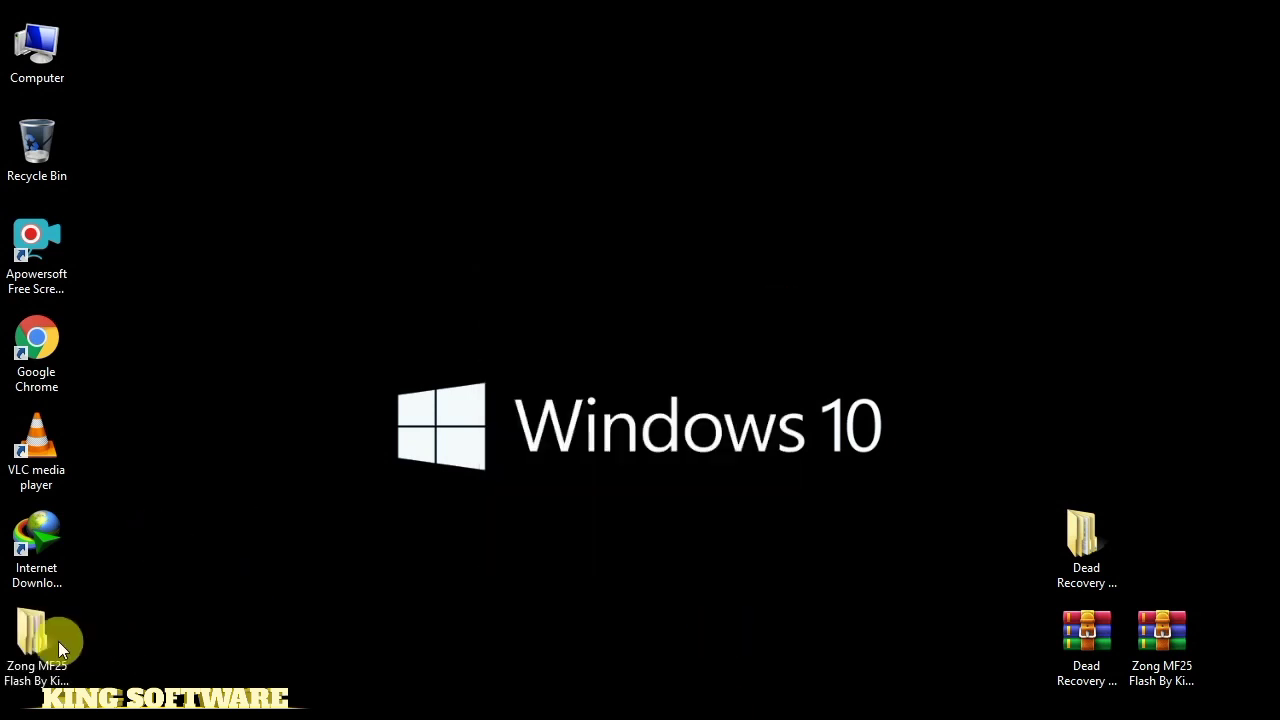
left_click_drag(1015, 625, 1133, 549)
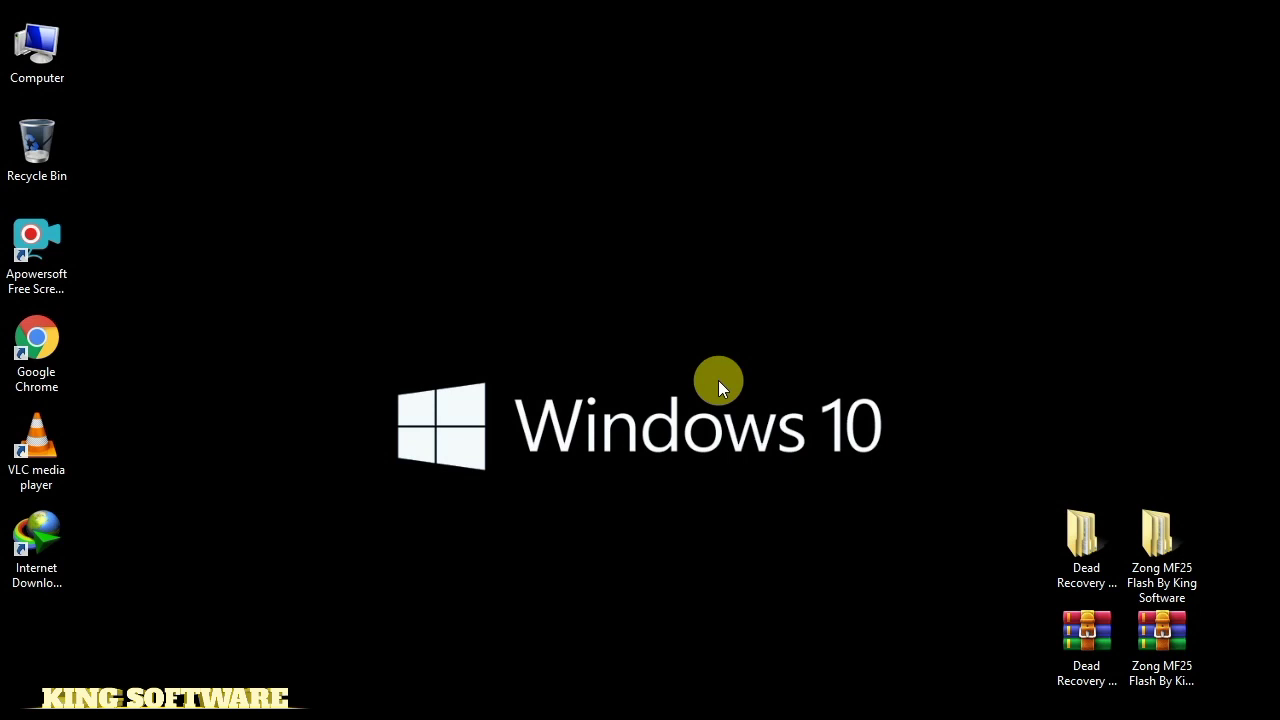
Open Device Manager from Computer's Properties and close the System window
right_click(35, 58)
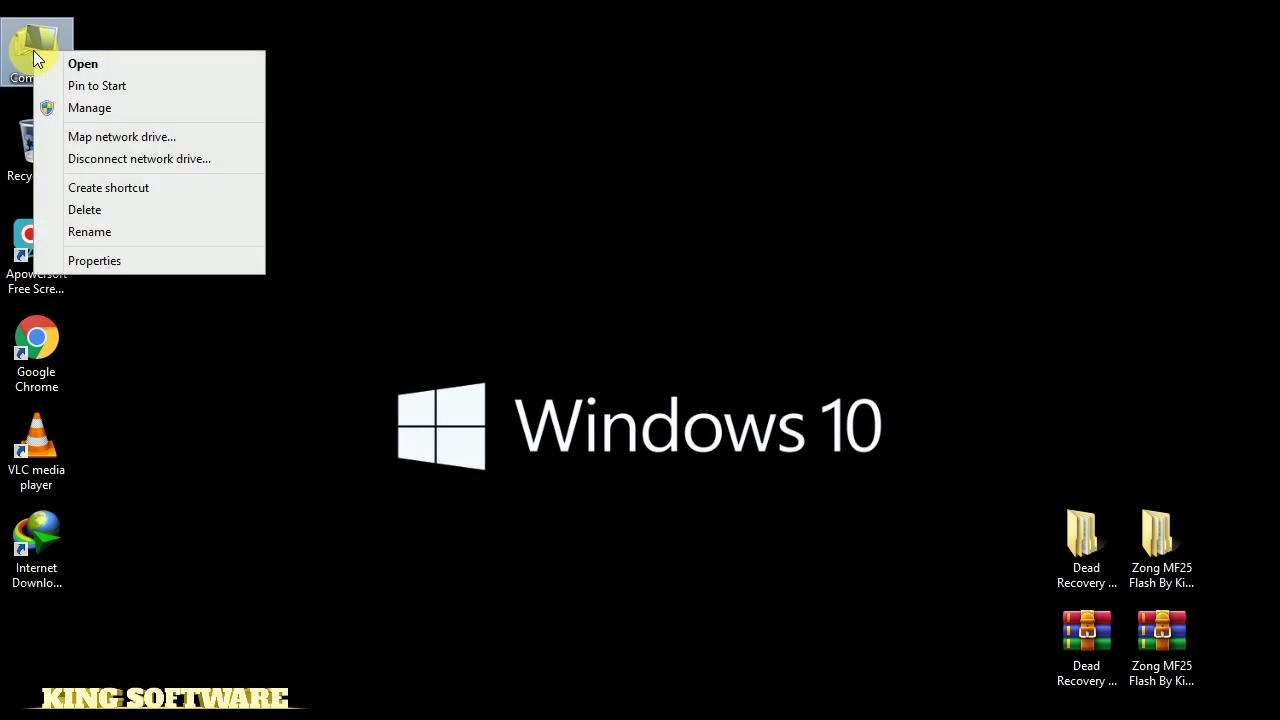
left_click(114, 262)
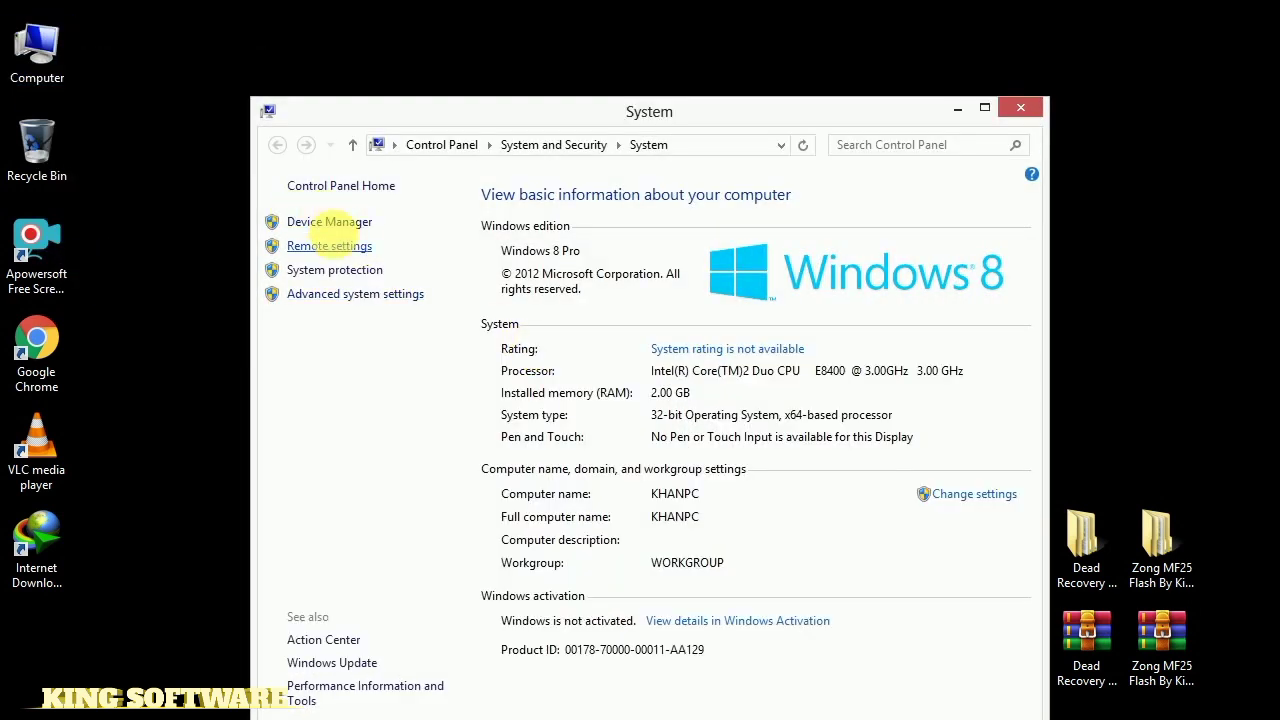
left_click(328, 222)
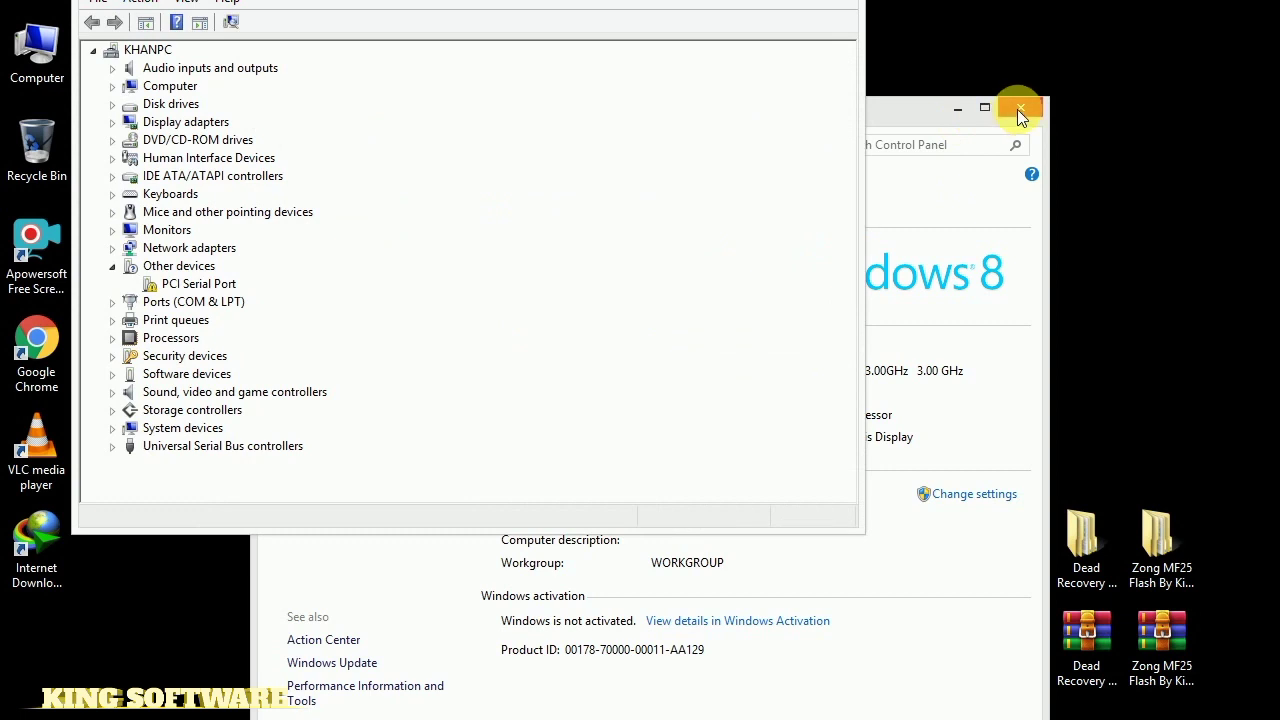
left_click(1019, 108)
Resize and reposition the Device Manager window and expand Ports (COM & LPT)
left_click_drag(638, 0, 560, 98)
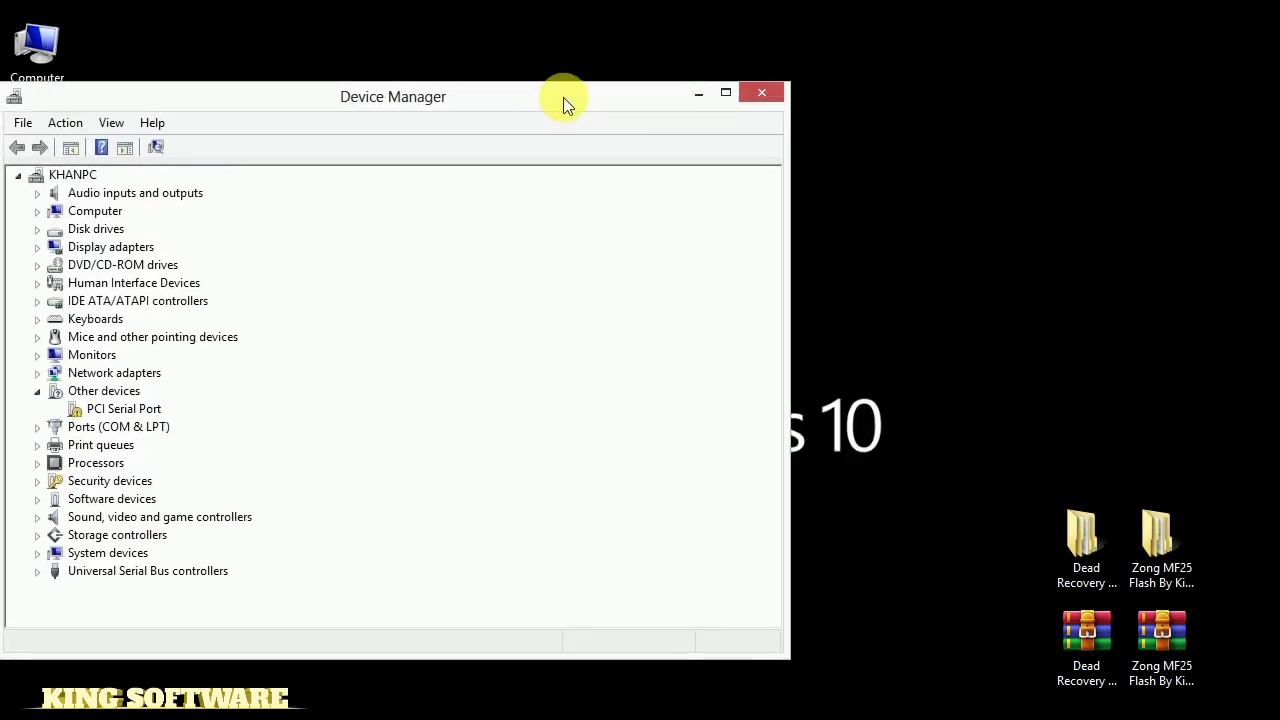
left_click_drag(795, 305, 327, 304)
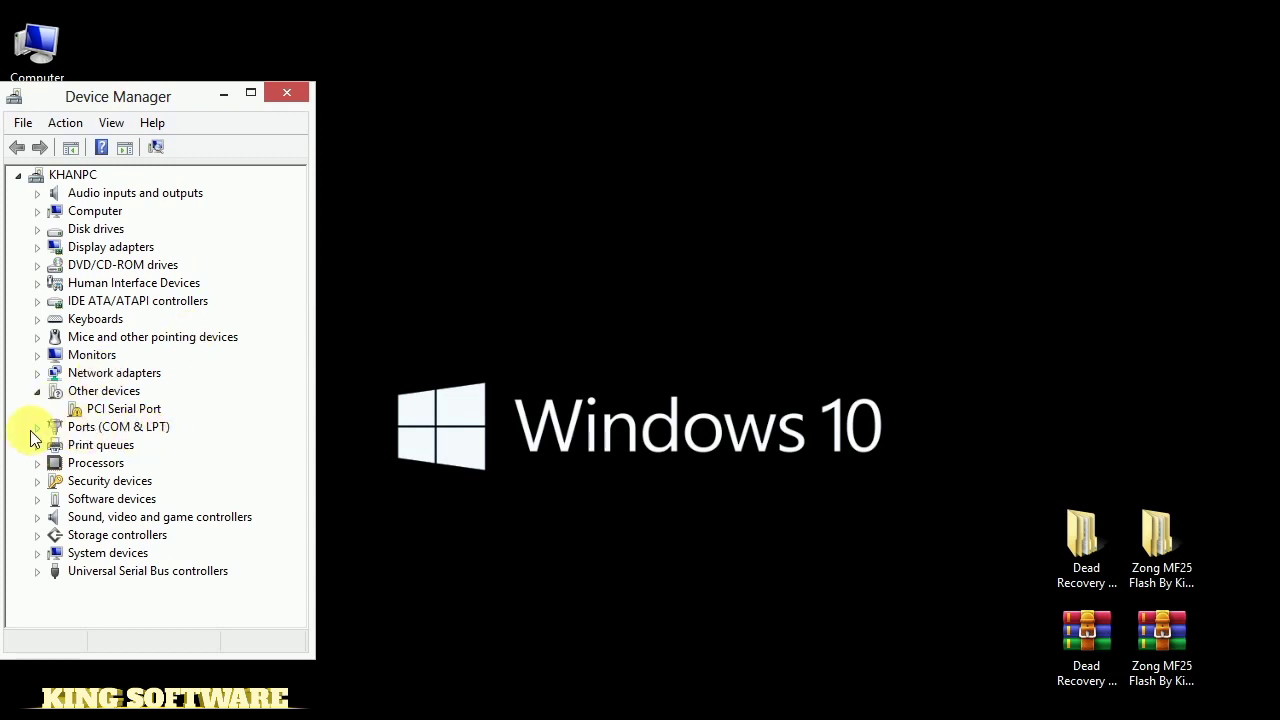
left_click(37, 427)
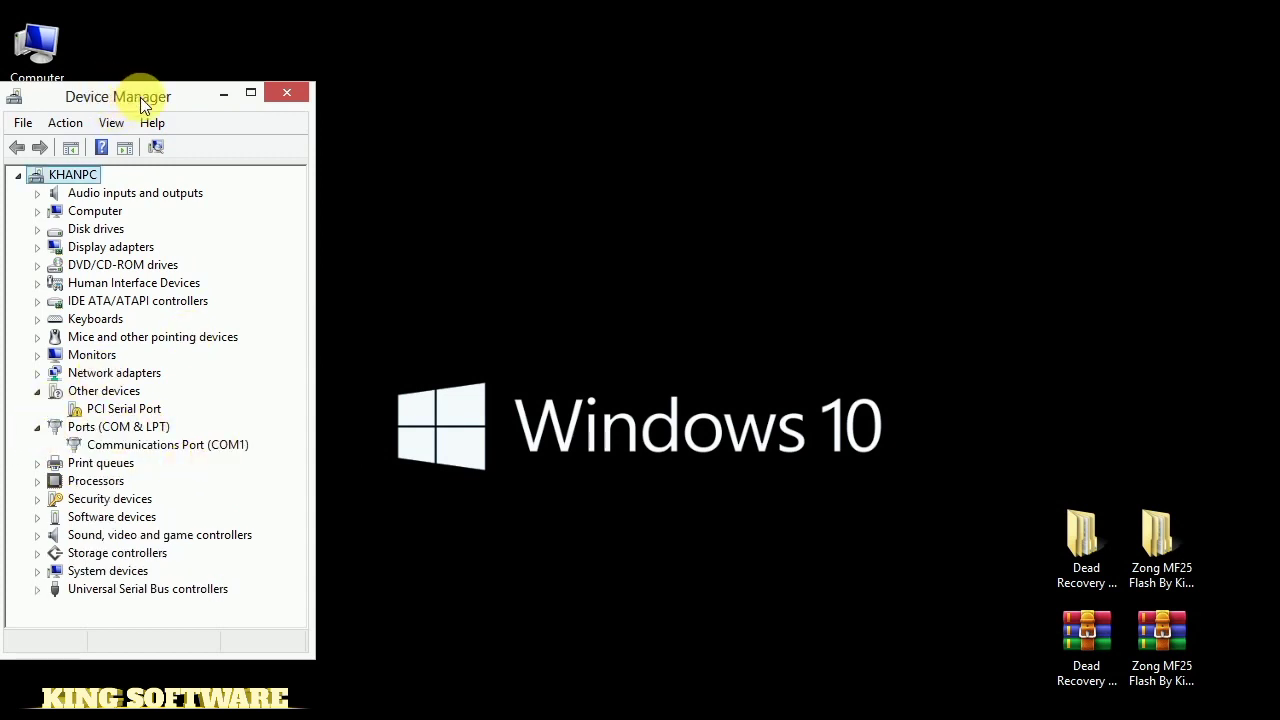
left_click_drag(136, 102, 197, 107)
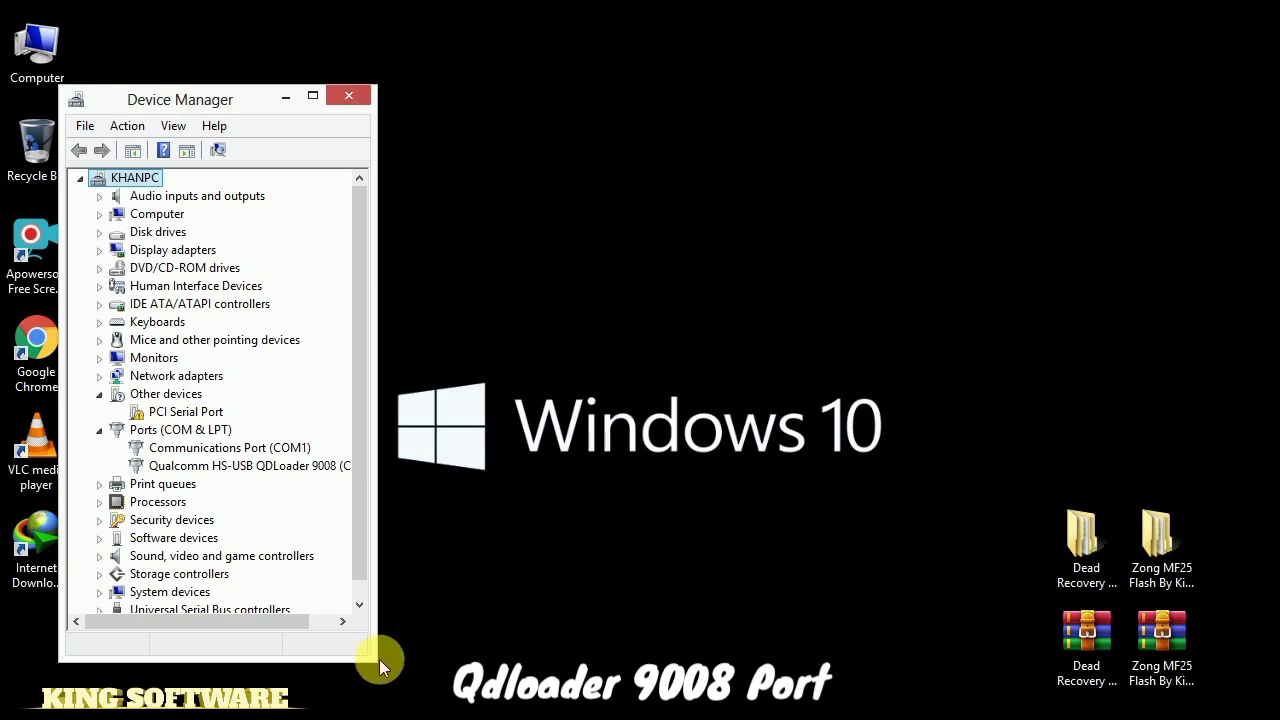
Widen Device Manager so the Qualcomm HS-USB QDLoader 9008 (COM4) entry reads in full
left_click_drag(380, 670, 408, 672)
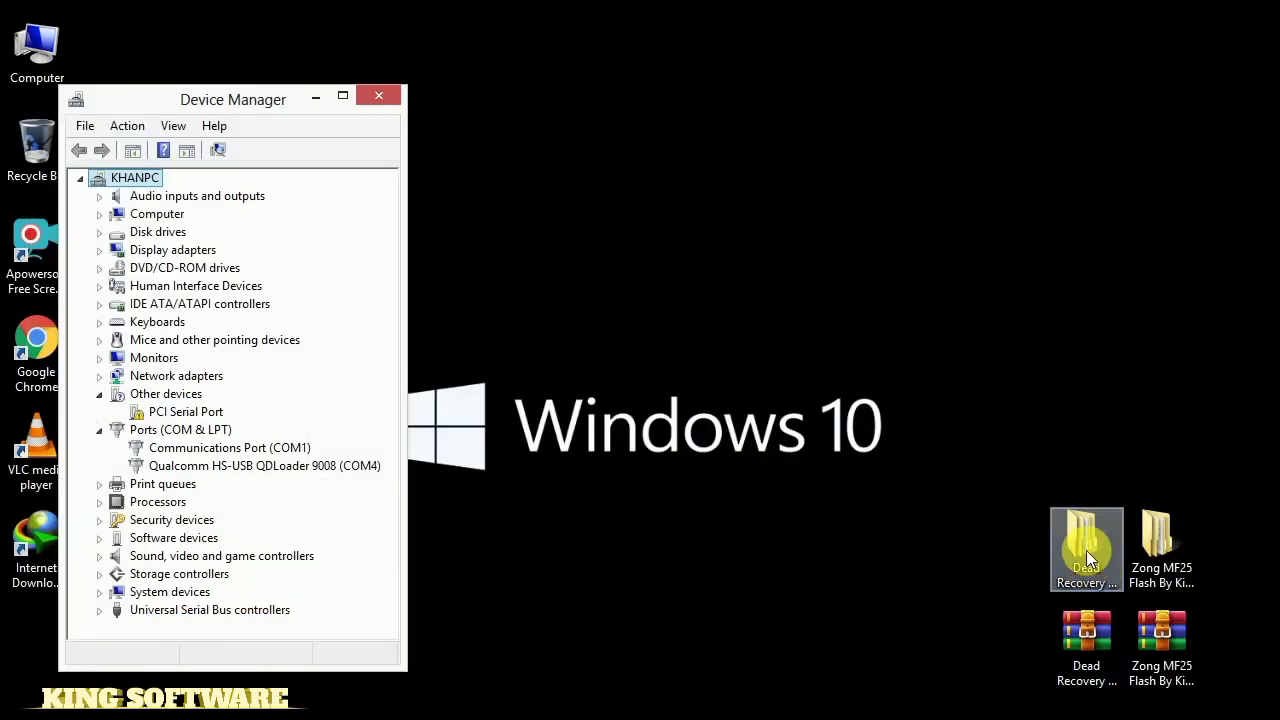
Open the Dead Recovery folder and its subfolder, then extract the inner archive with its password
double_click(1088, 556)
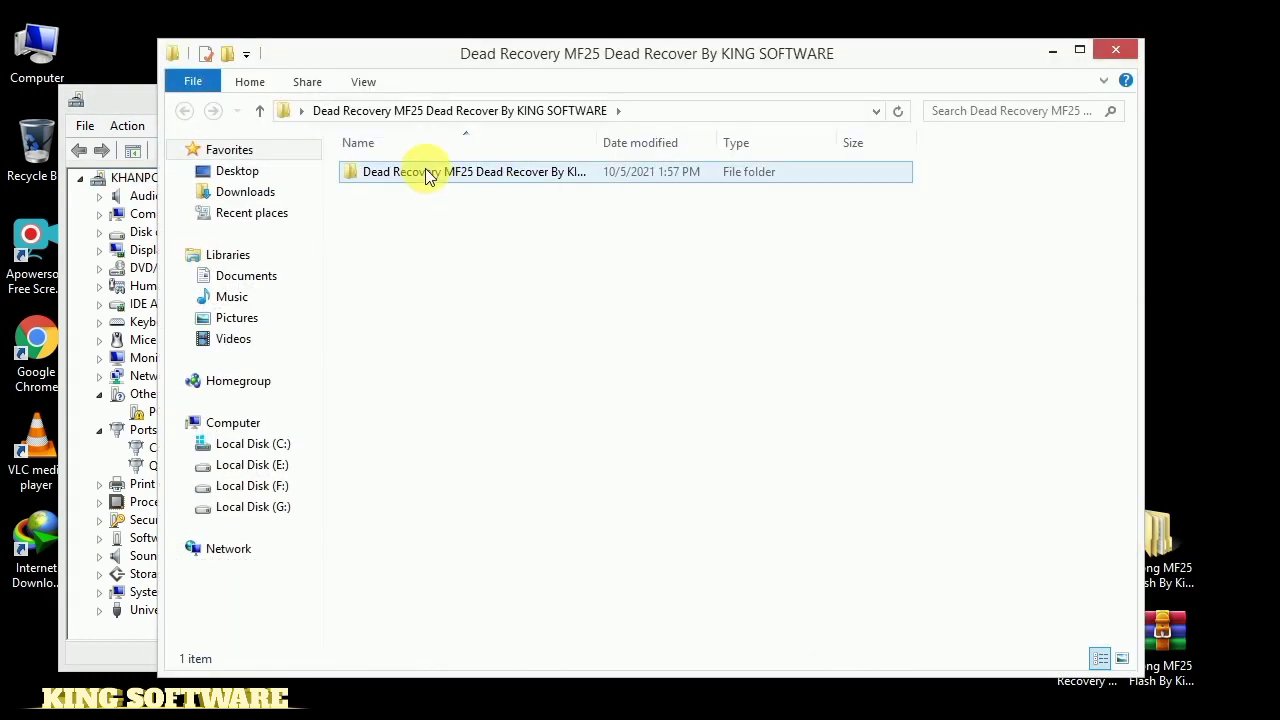
double_click(424, 171)
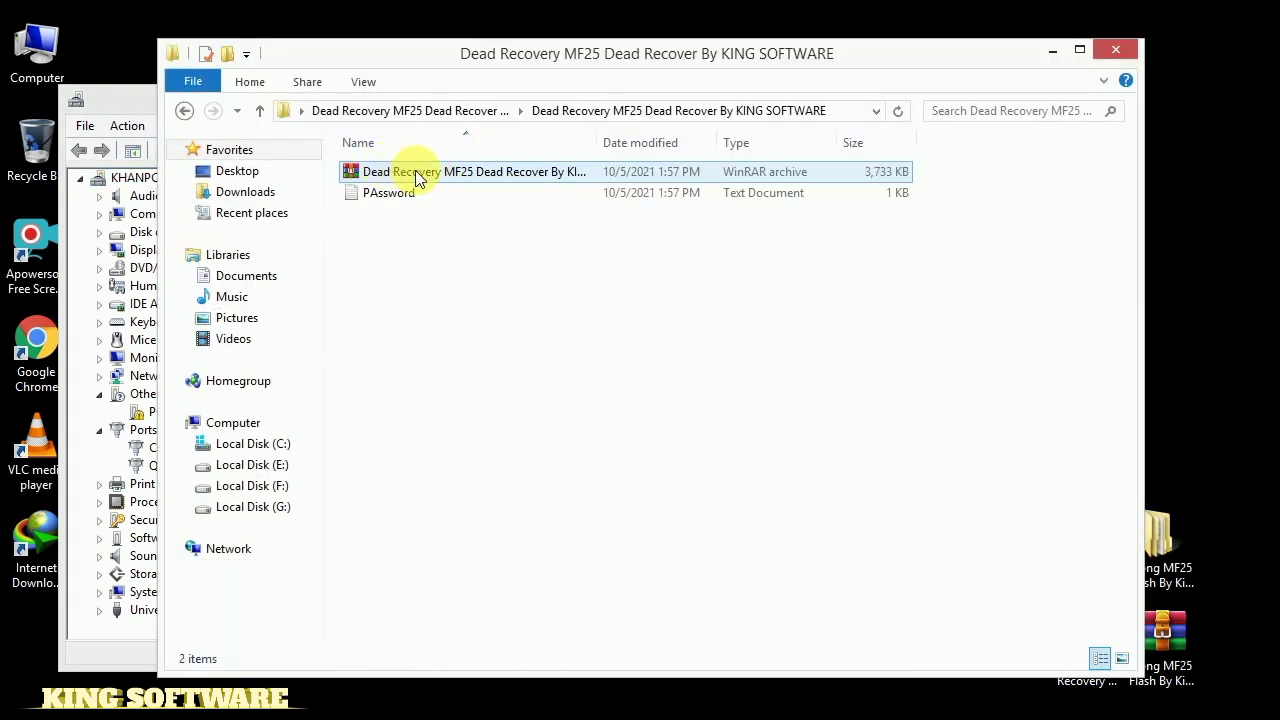
left_click(380, 193)
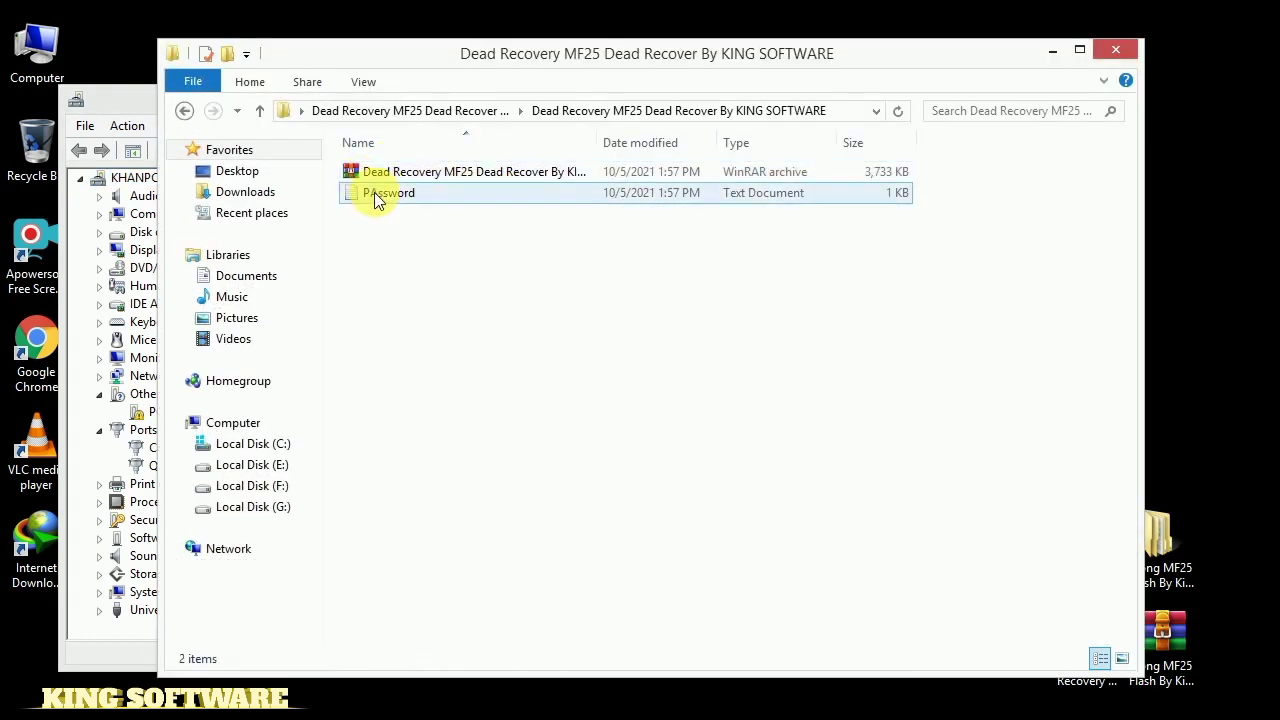
left_click(414, 176)
right_click(434, 173)
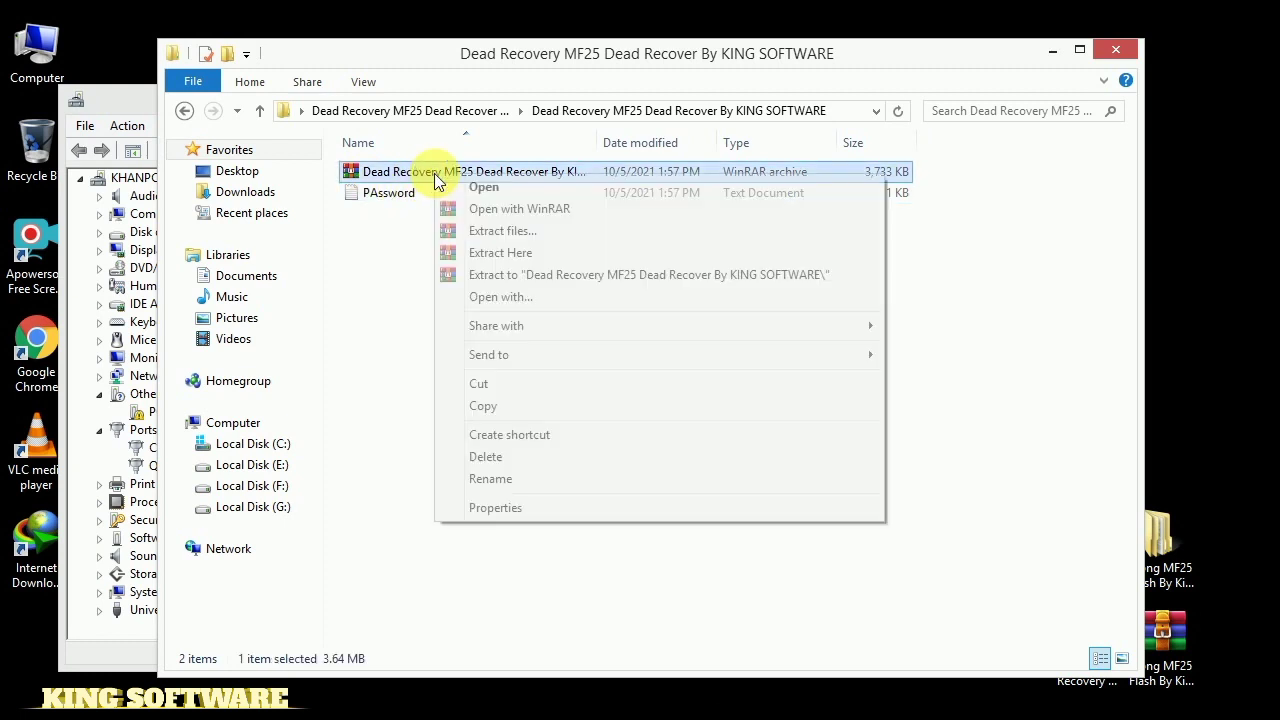
left_click(538, 279)
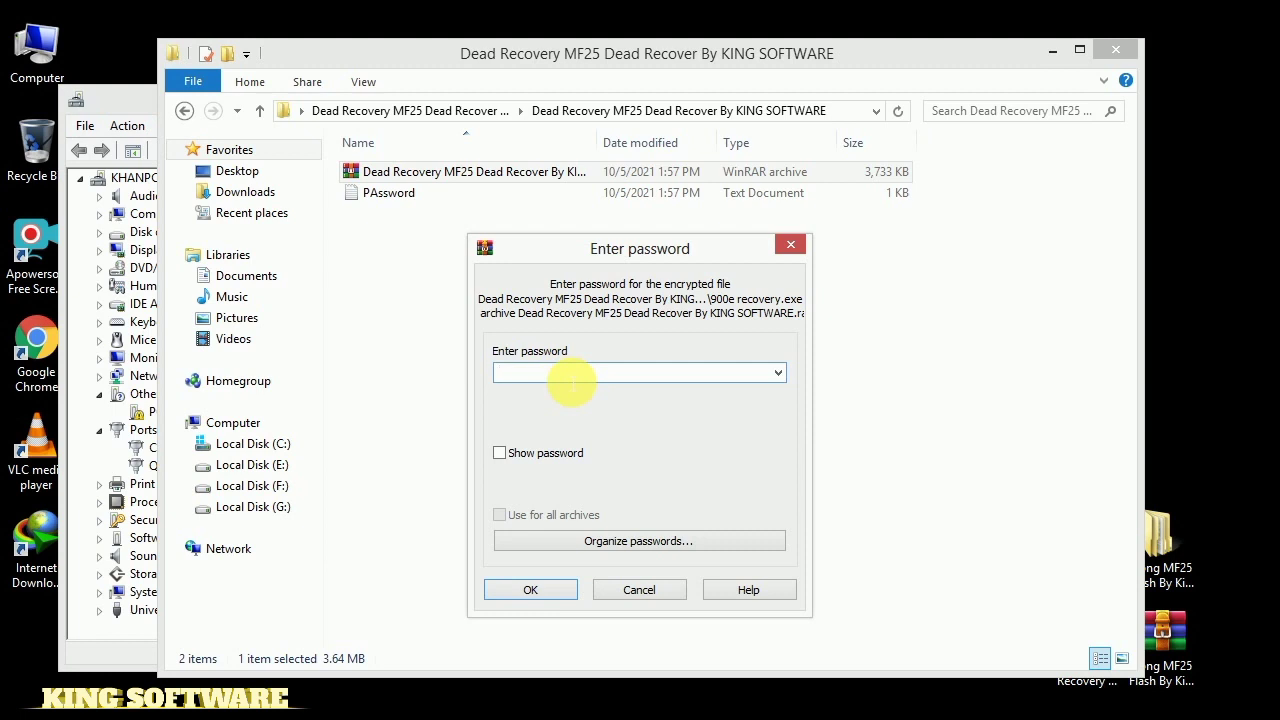
type("•••••")
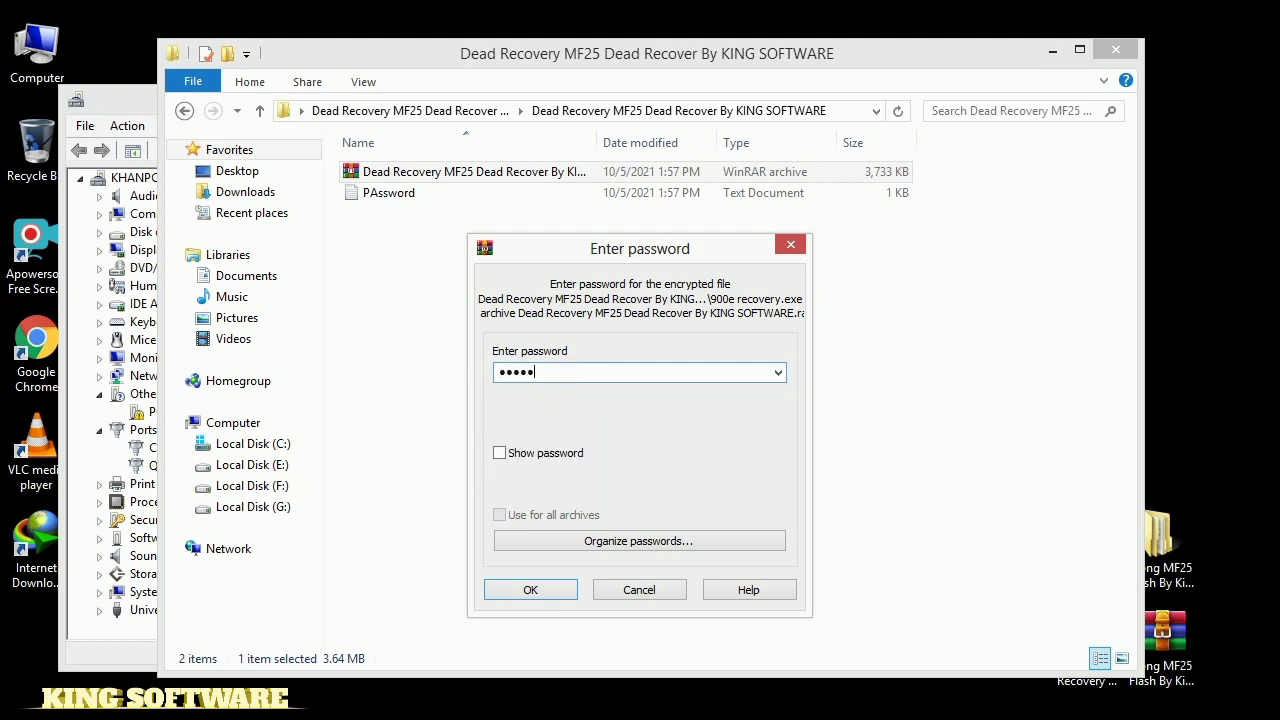
type("•••")
key("Return")
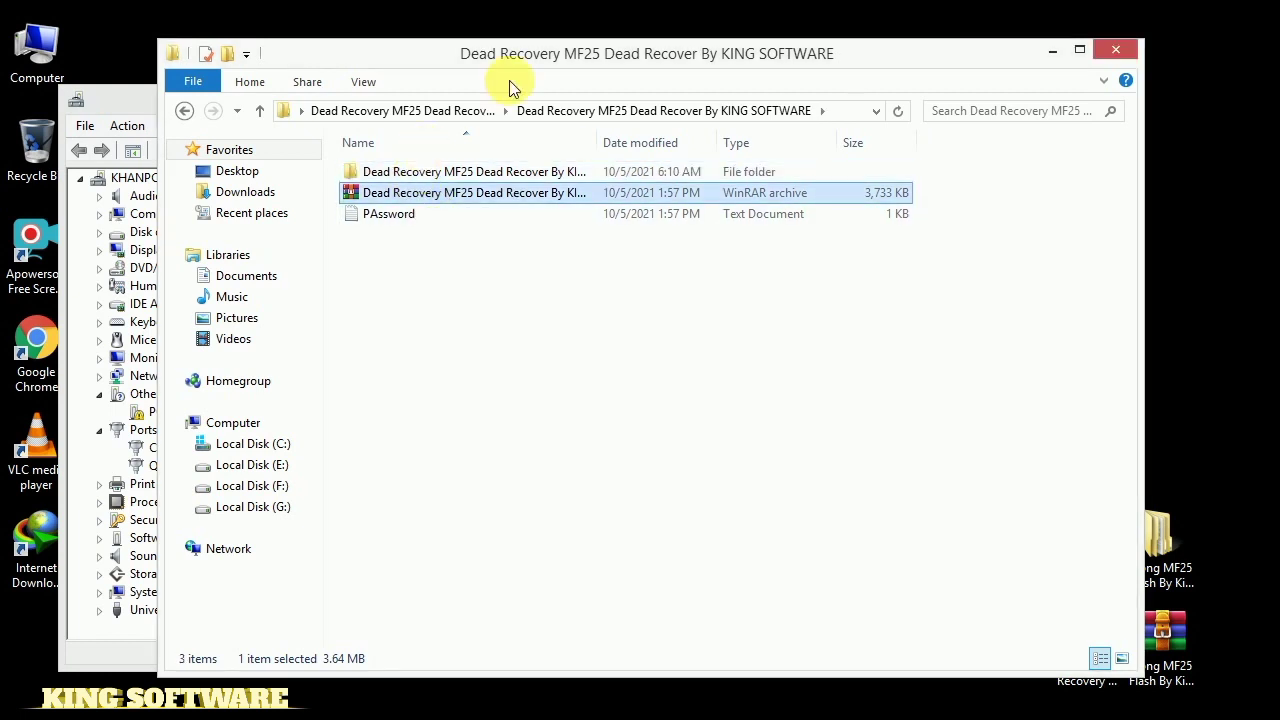
Move File Explorer aside and open the extracted folder and its same-named subfolder
left_click_drag(518, 60, 773, 74)
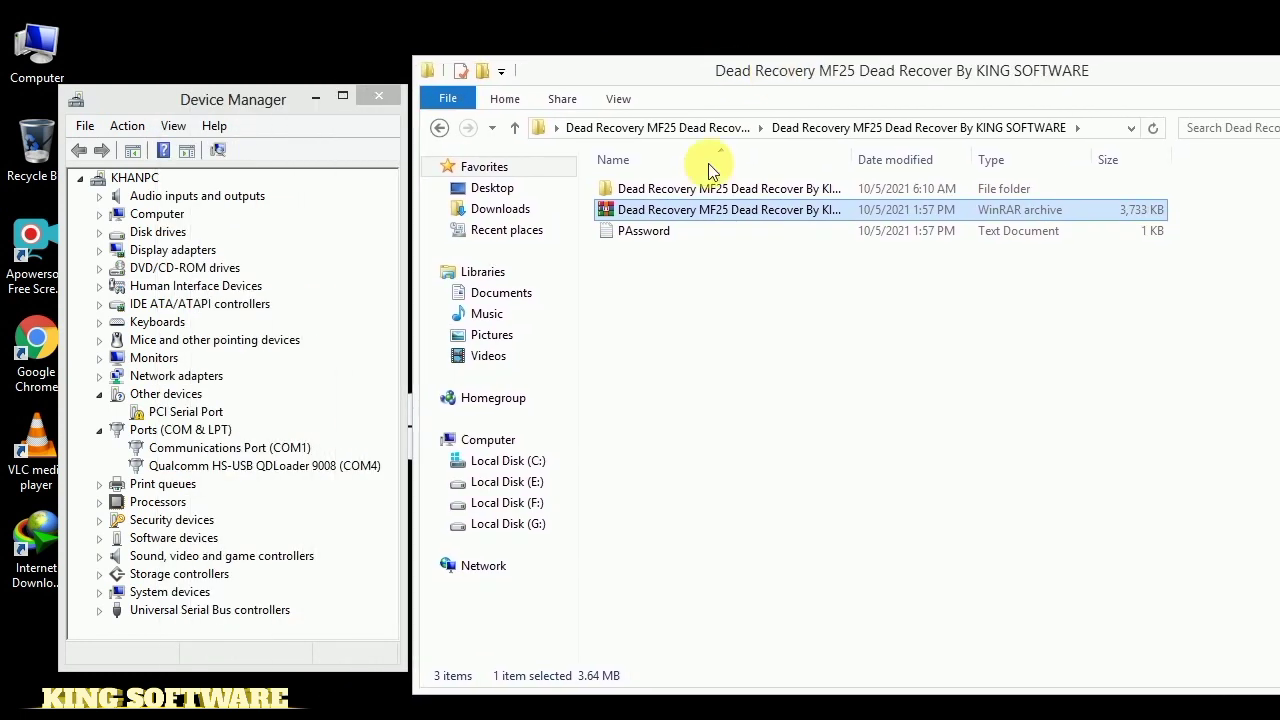
double_click(692, 190)
double_click(690, 190)
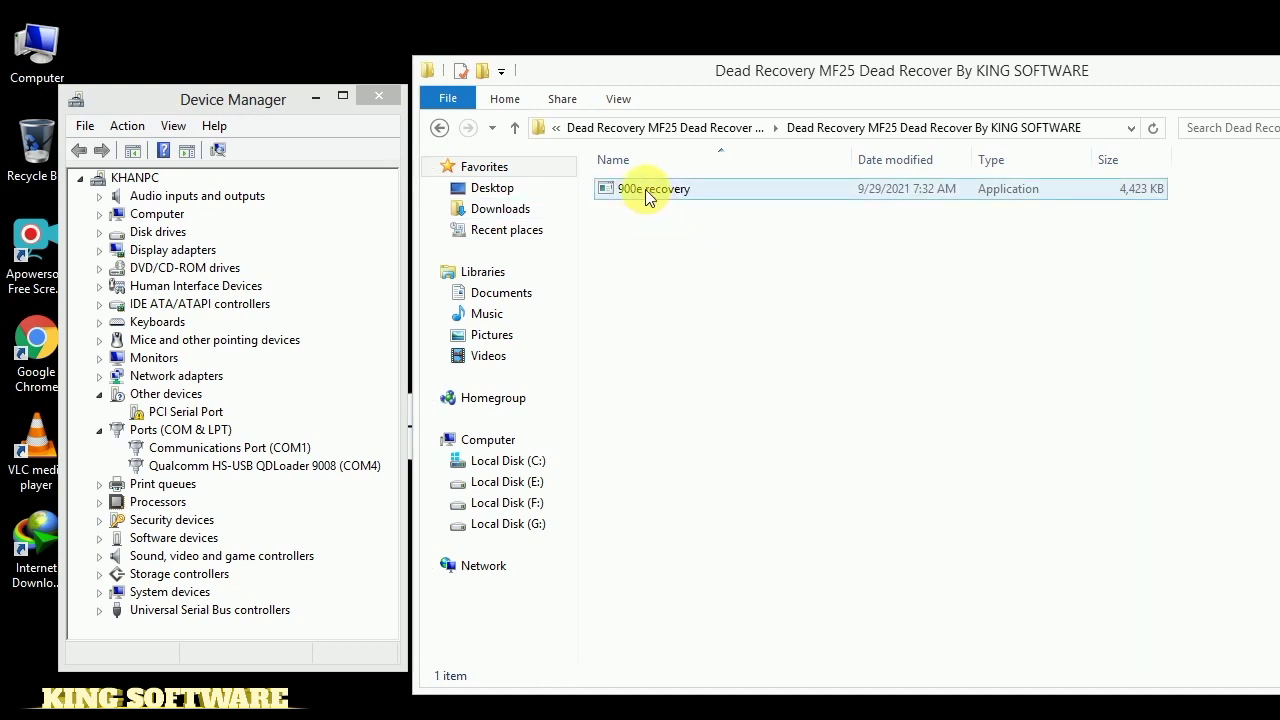
Launch 900e recovery, enter its start-up password, and move the console below Device Manager's title
double_click(645, 190)
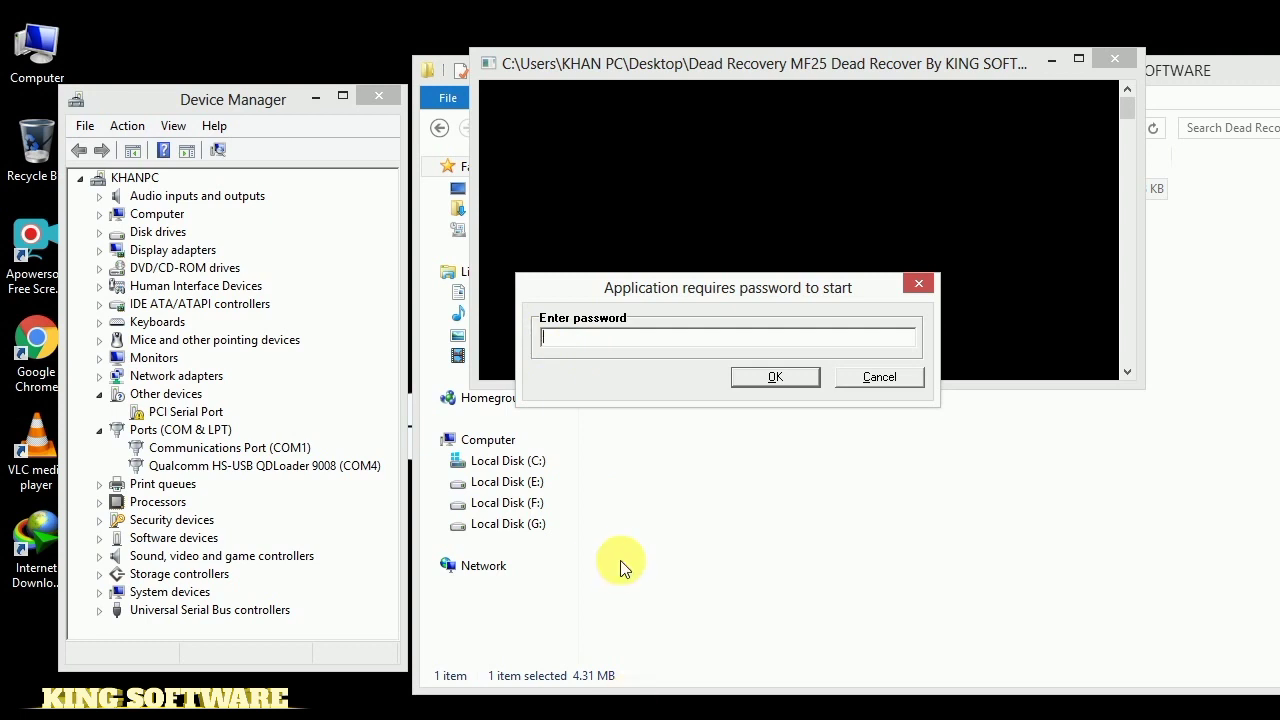
type("****")
key("Return")
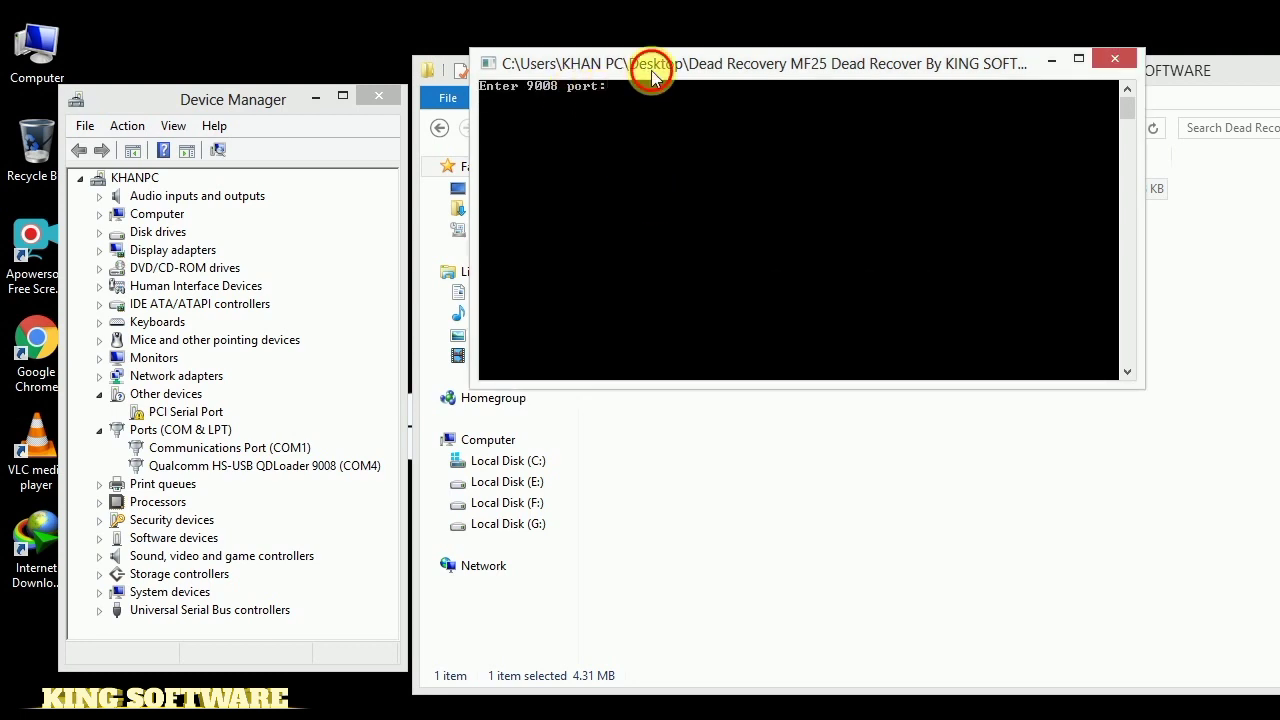
left_click_drag(652, 78, 656, 158)
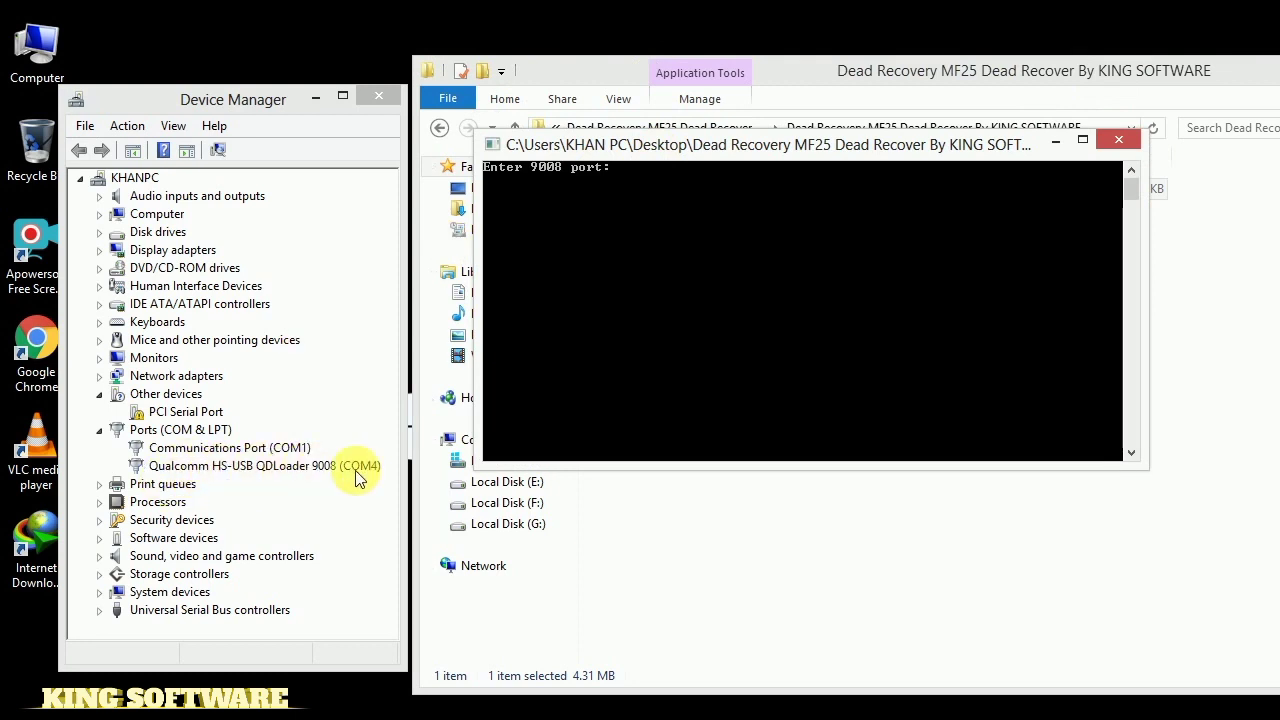
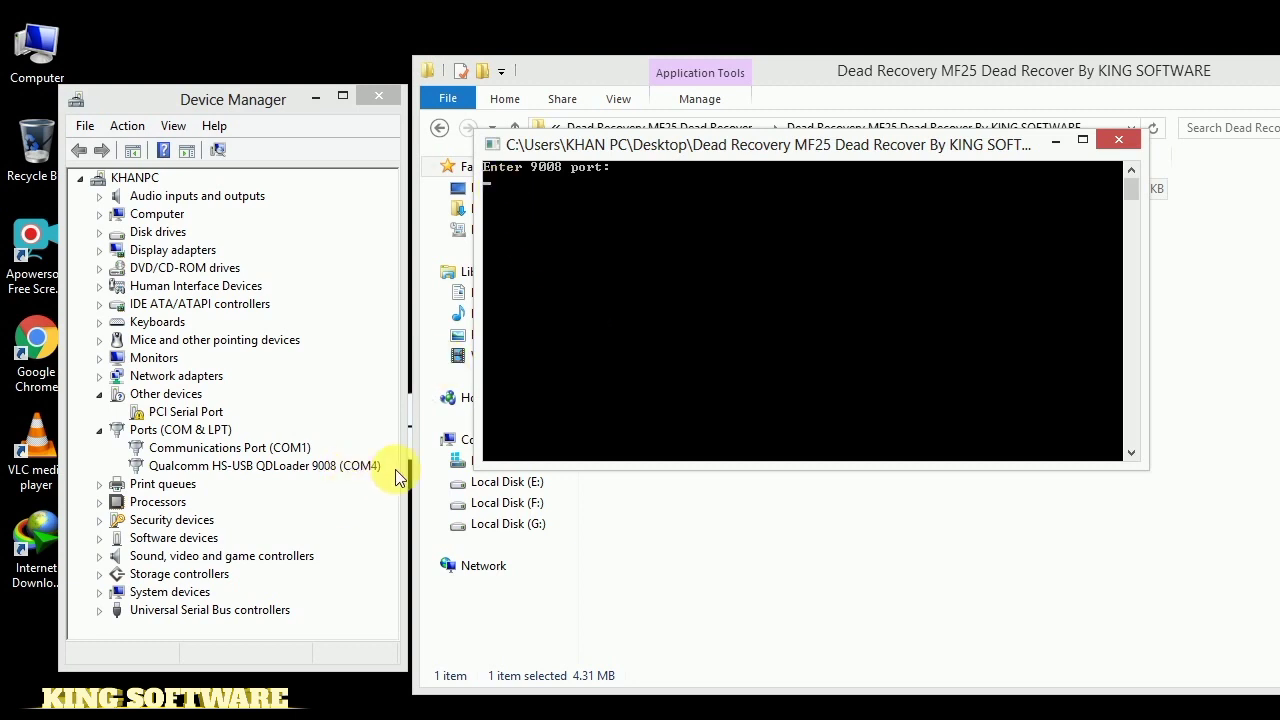
Run the 900e recovery with 9008 port 4 and move the recovery folder window aside
left_click(548, 215)
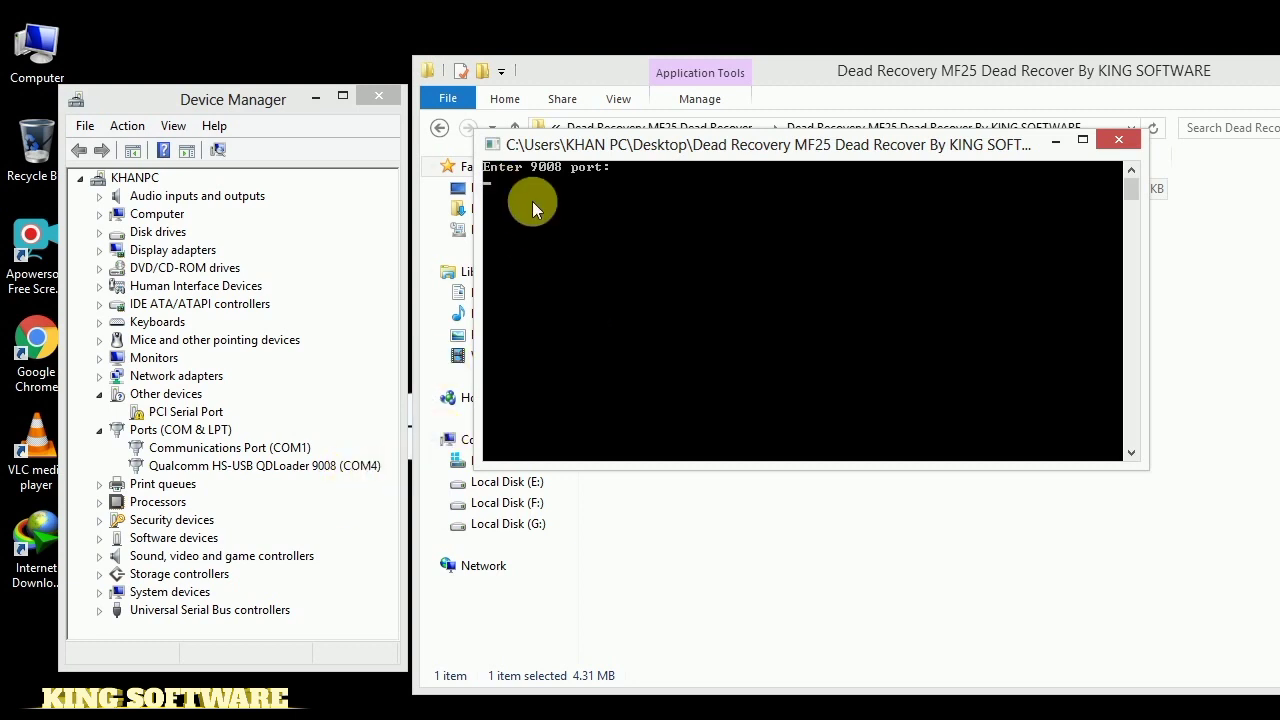
type("4")
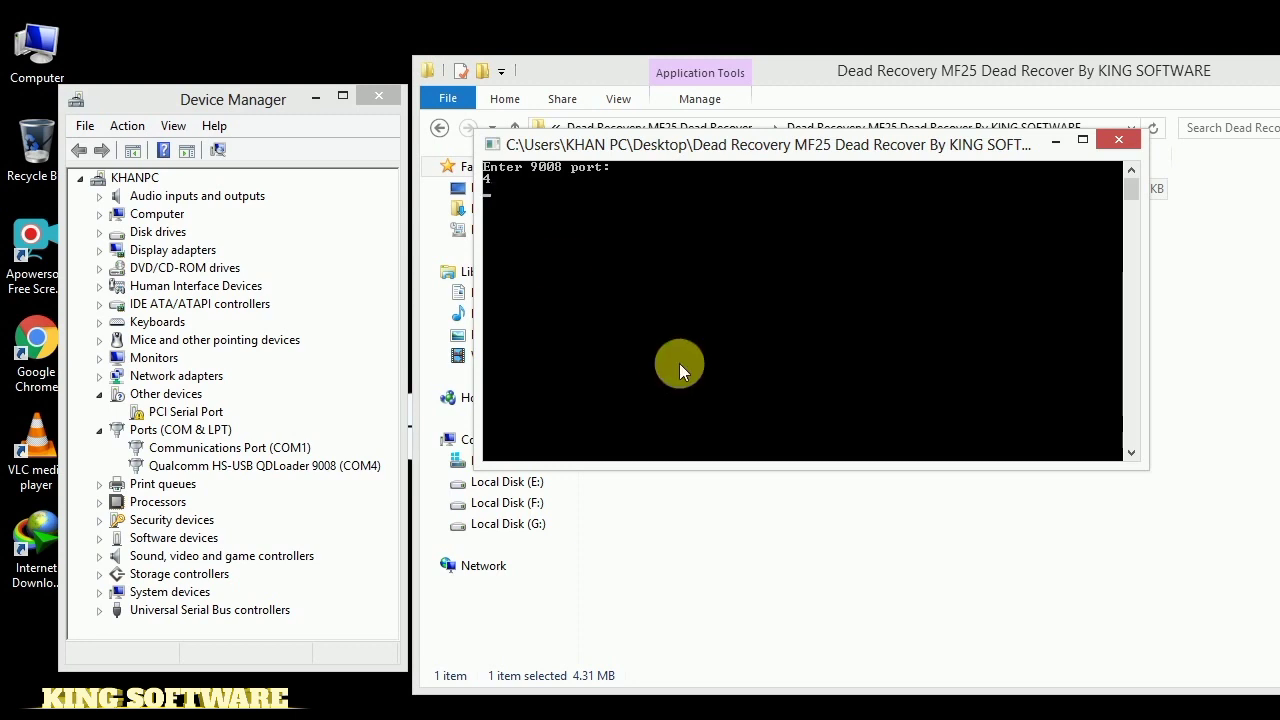
key("Return")
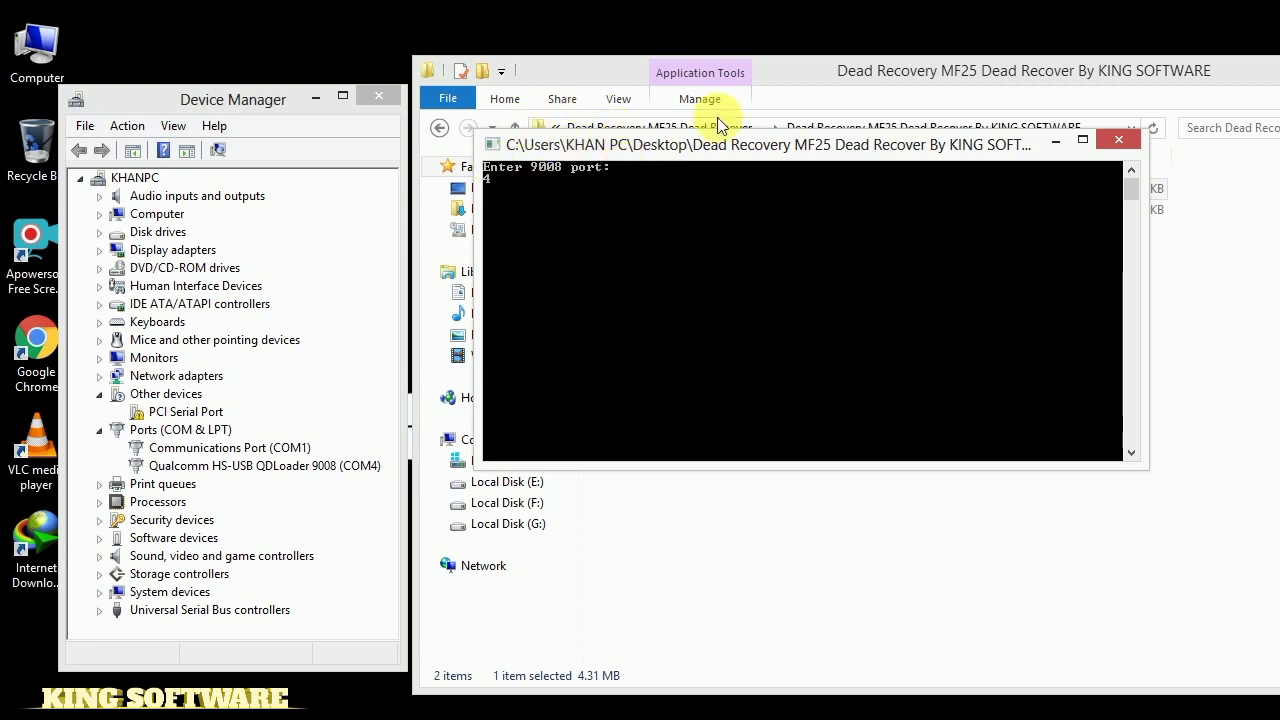
key("Return")
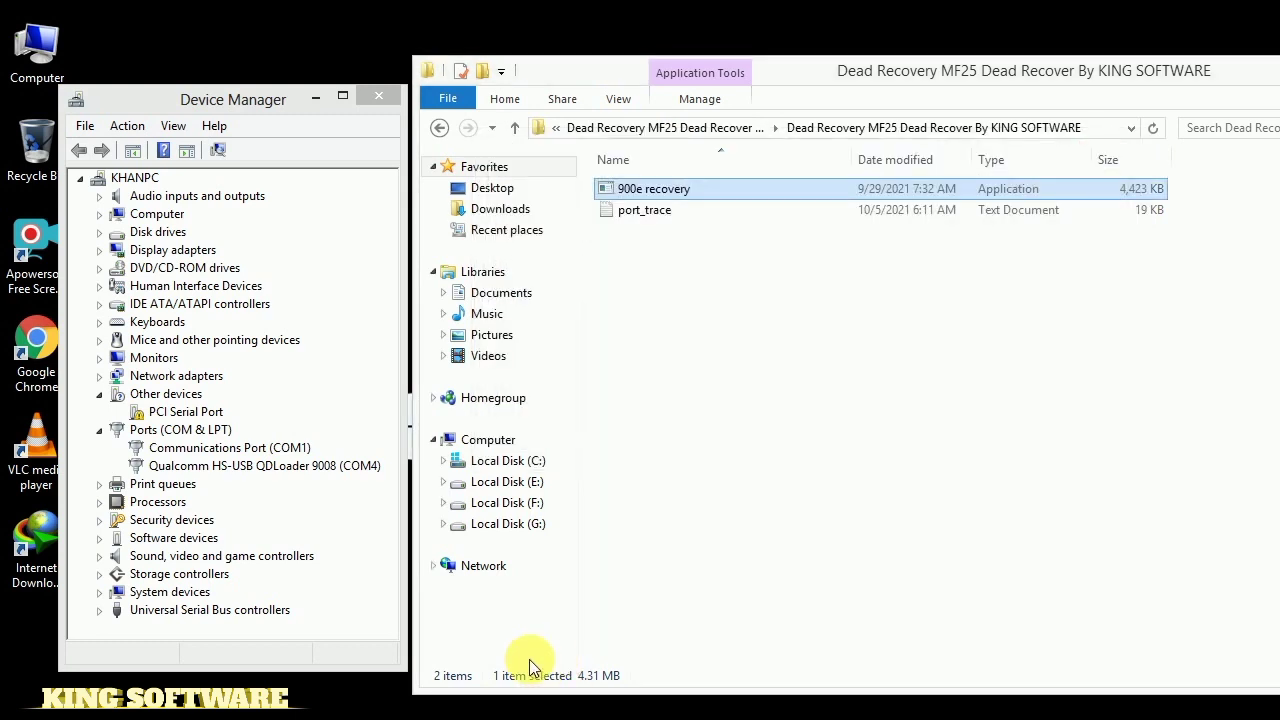
left_click_drag(1060, 76, 888, 85)
Close the recovery folder and shift Device Manager left to watch the modem reconnect
left_click(1104, 71)
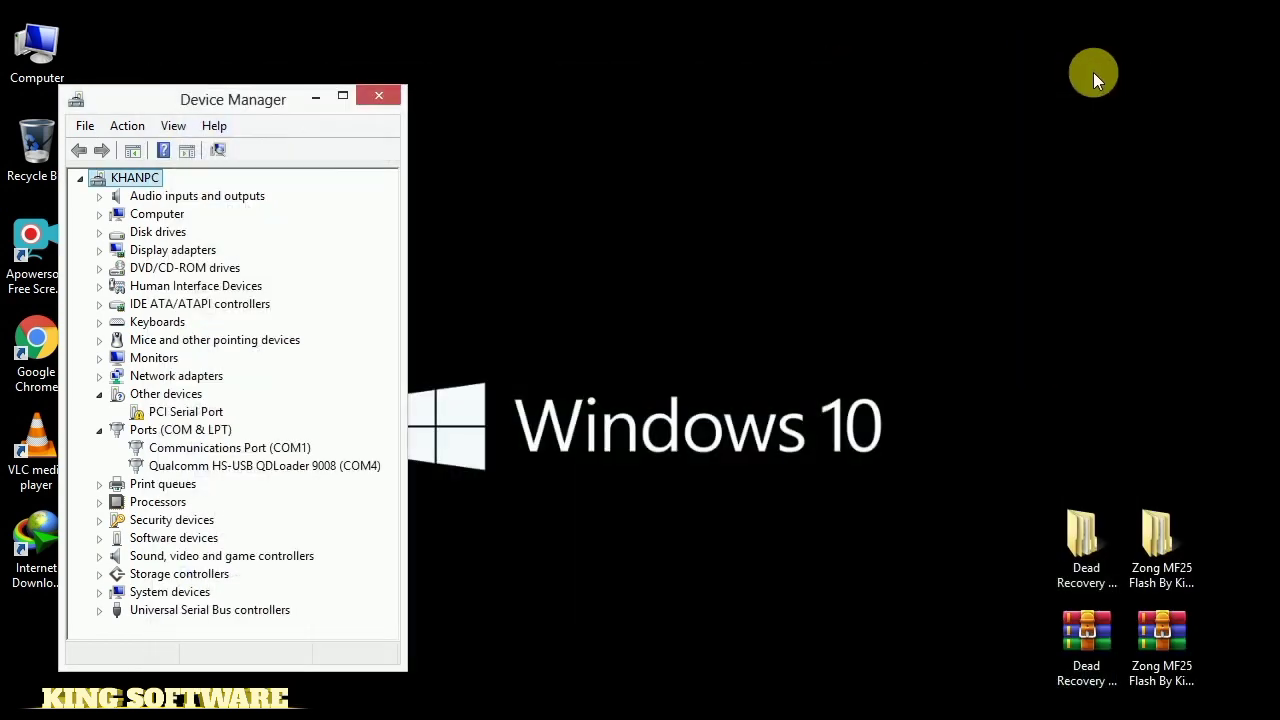
left_click_drag(183, 97, 156, 102)
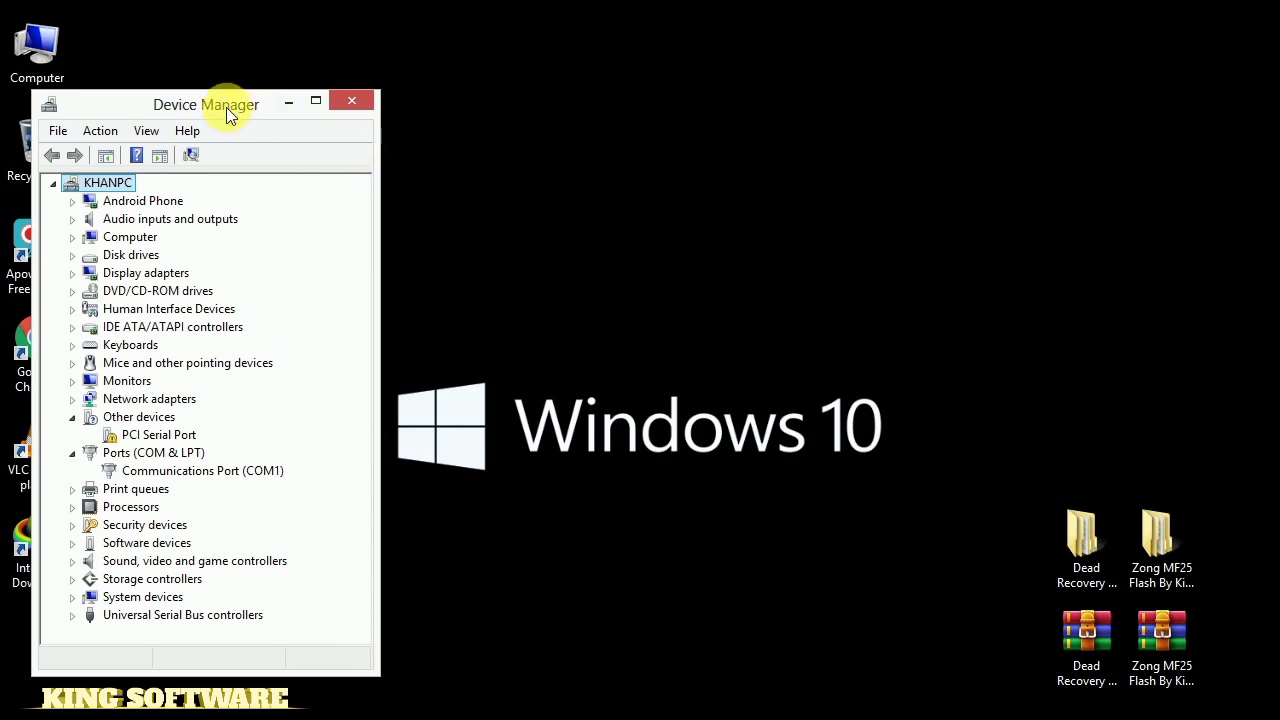
Expand the Android Phone category to reveal the Android Bootloader Interface
left_click(74, 204)
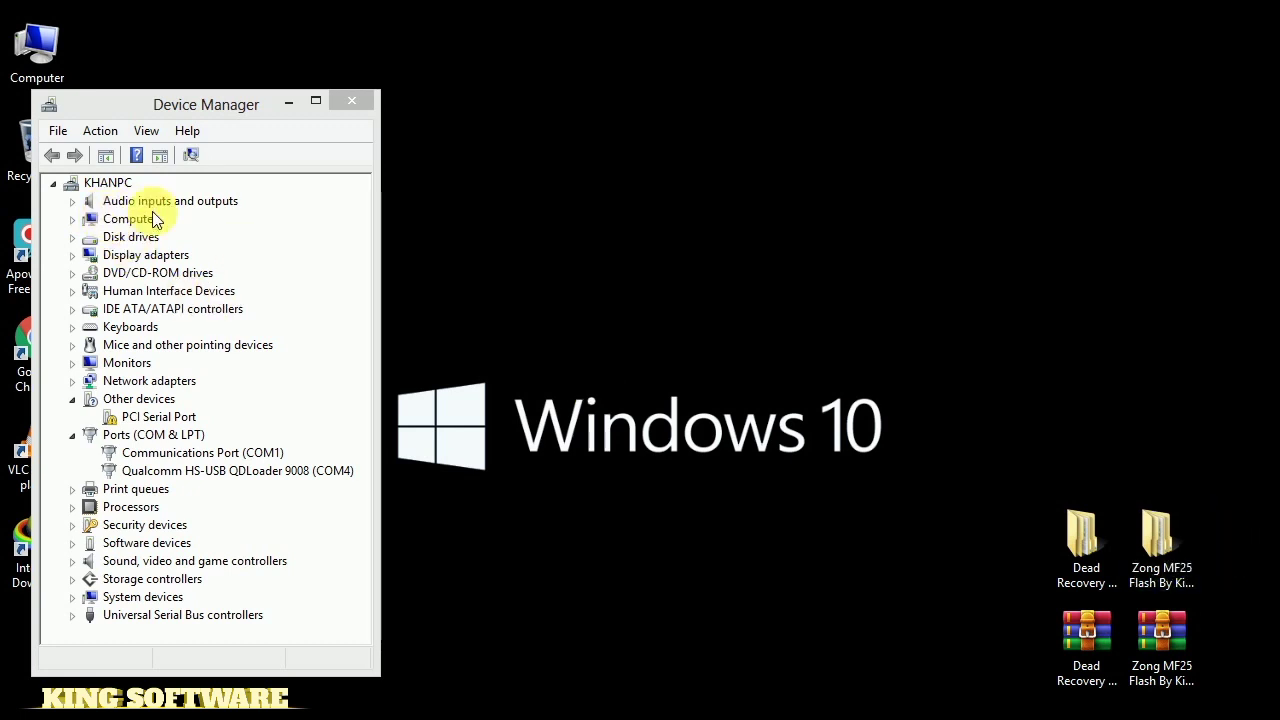
Browse Zong MF25 Flash By King Software into its inner folder and b14, and launch zong 25
double_click(1163, 548)
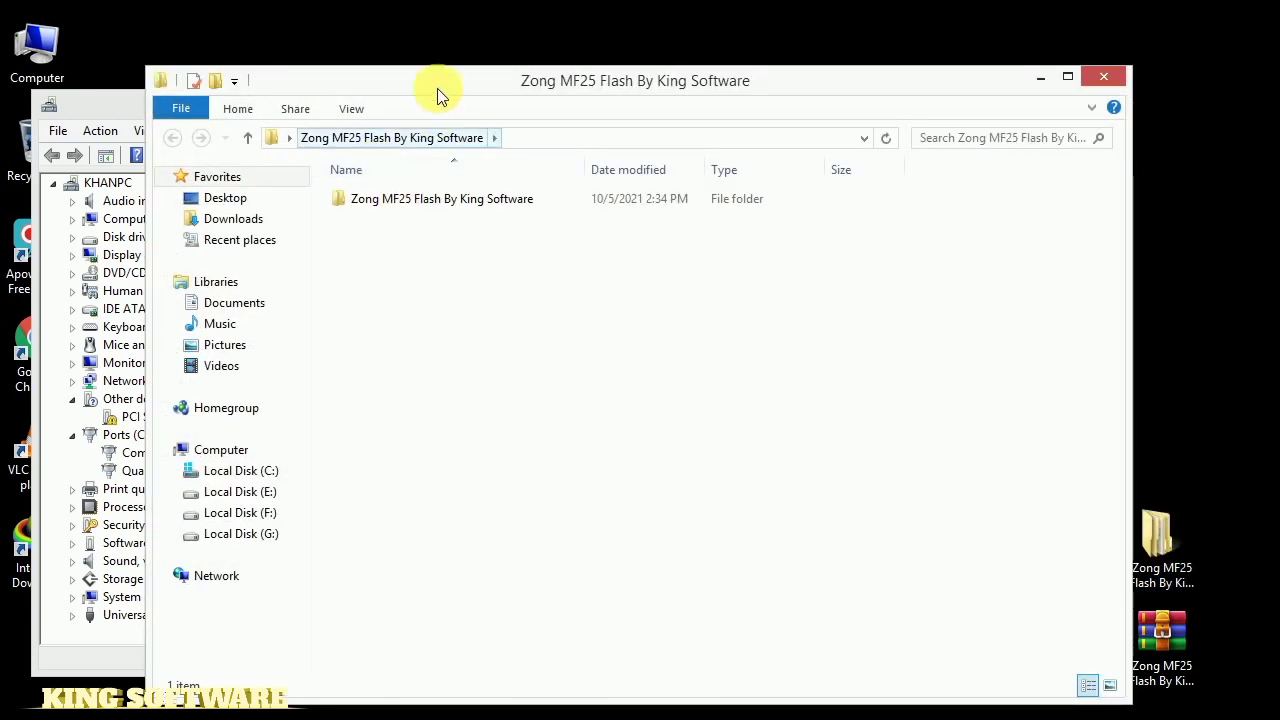
left_click_drag(437, 88, 711, 77)
left_click(634, 193)
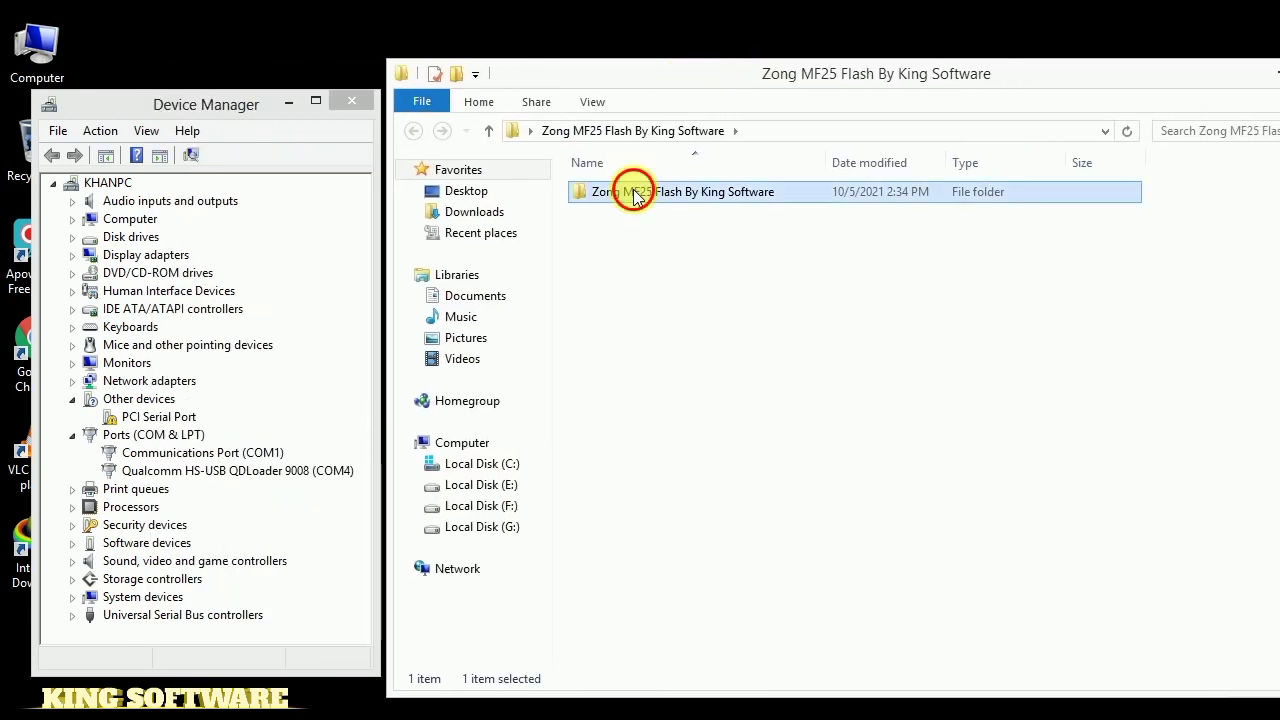
double_click(634, 193)
left_click(634, 195)
double_click(633, 193)
left_click(633, 195)
double_click(633, 195)
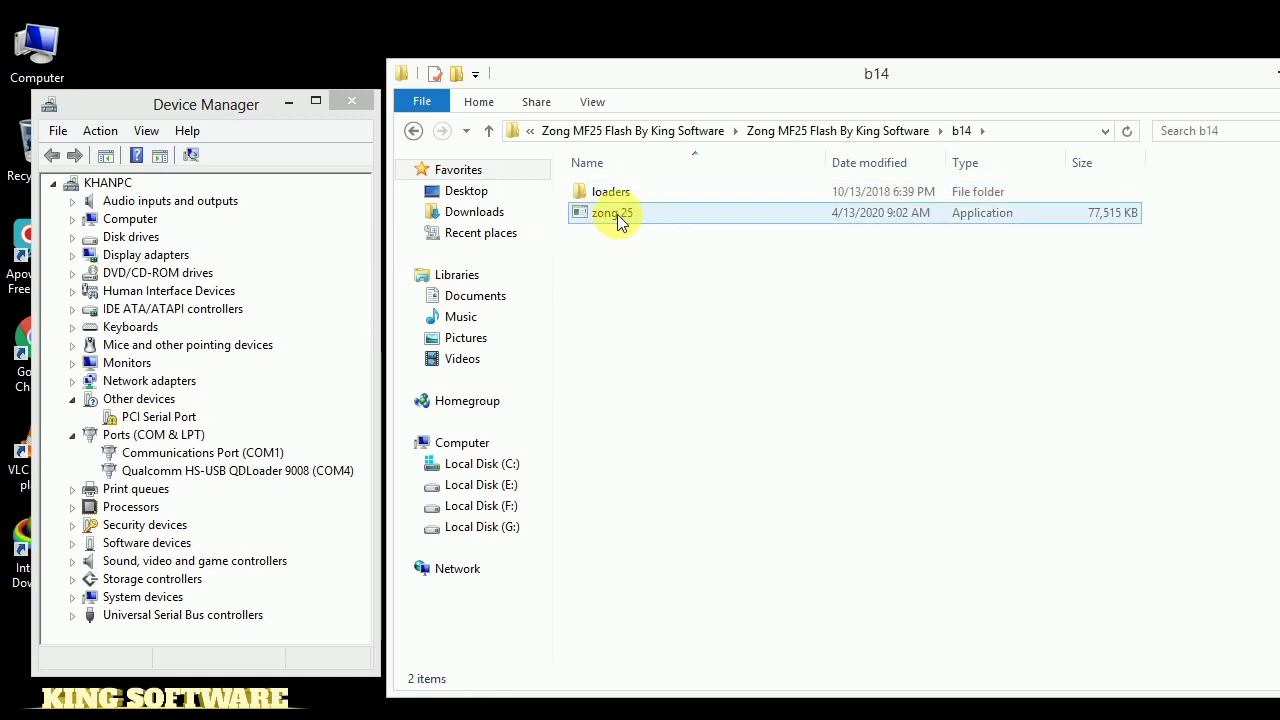
double_click(617, 214)
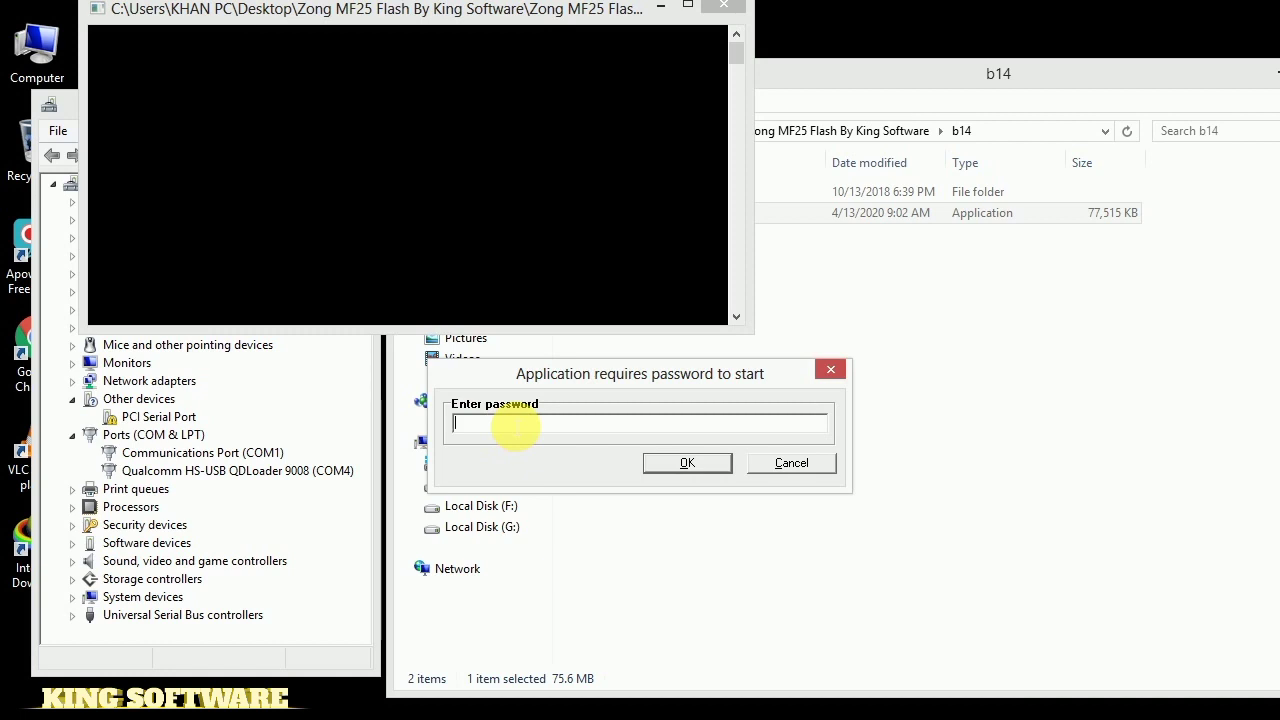
Enter a startup password in the zong 25 prompt, which is rejected as invalid
left_click_drag(486, 14, 701, 69)
left_click(601, 409)
left_click_drag(594, 378, 587, 262)
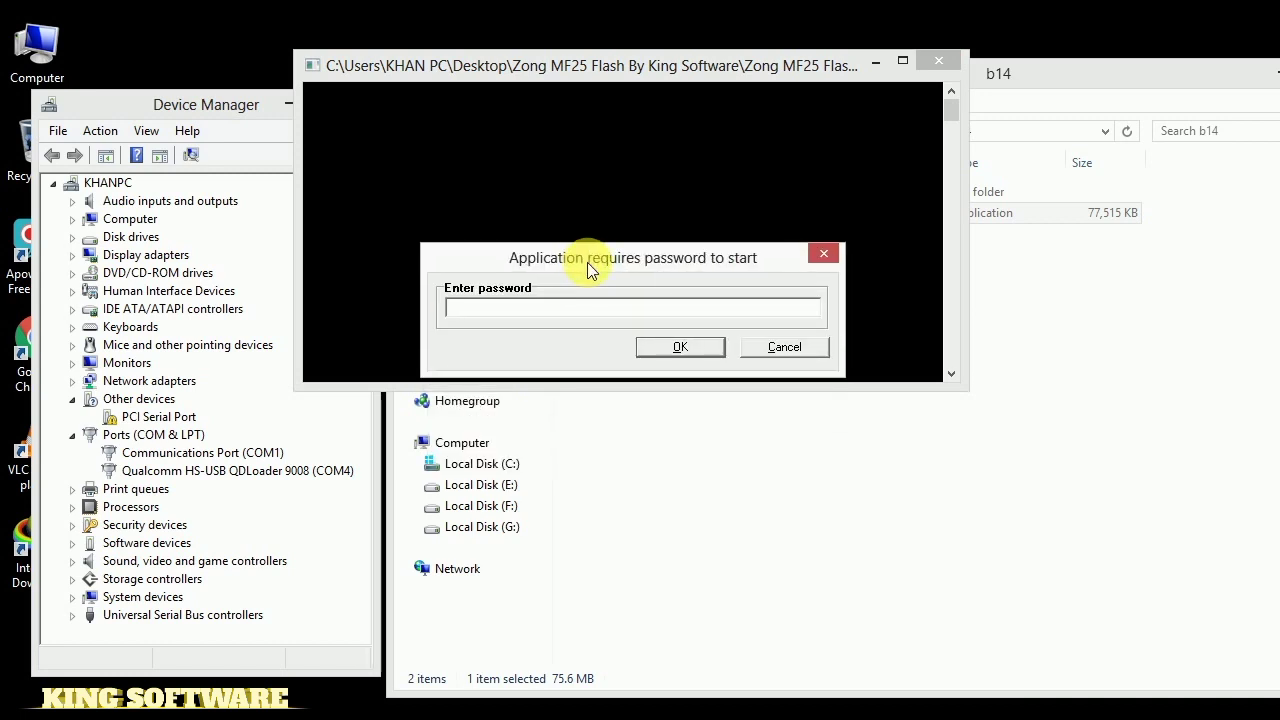
type("*")
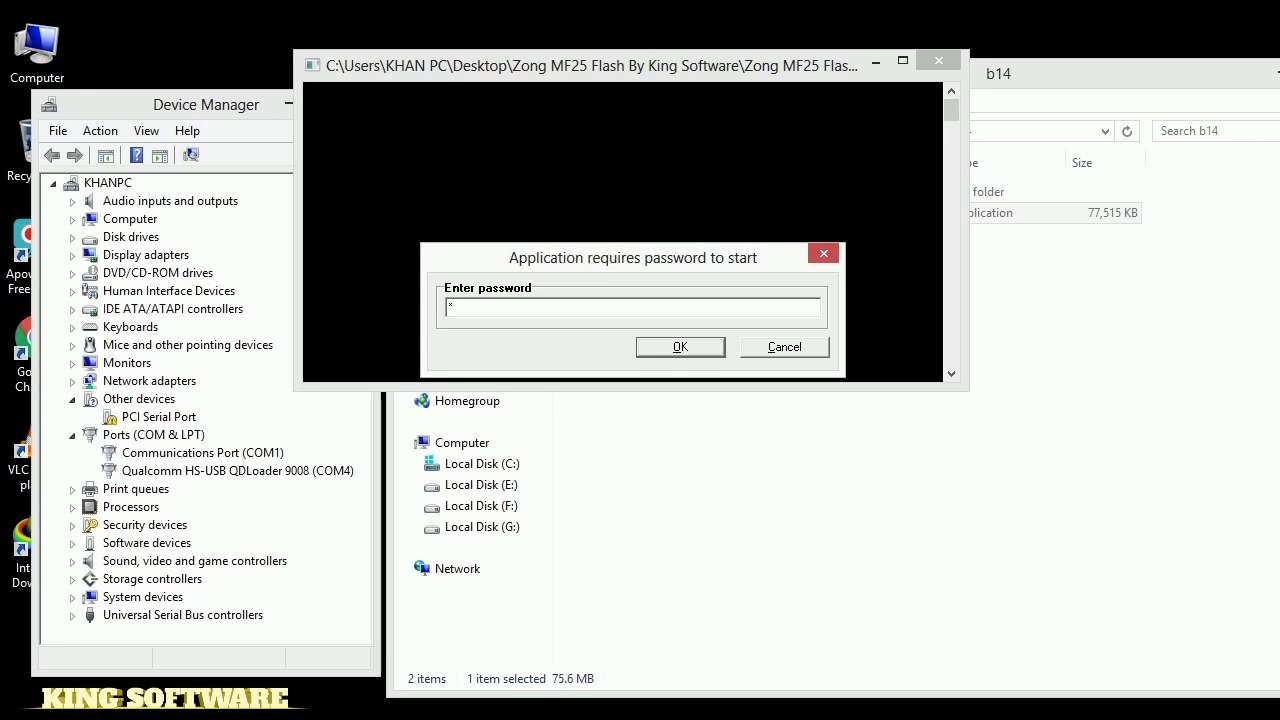
type("**********")
key("Return")
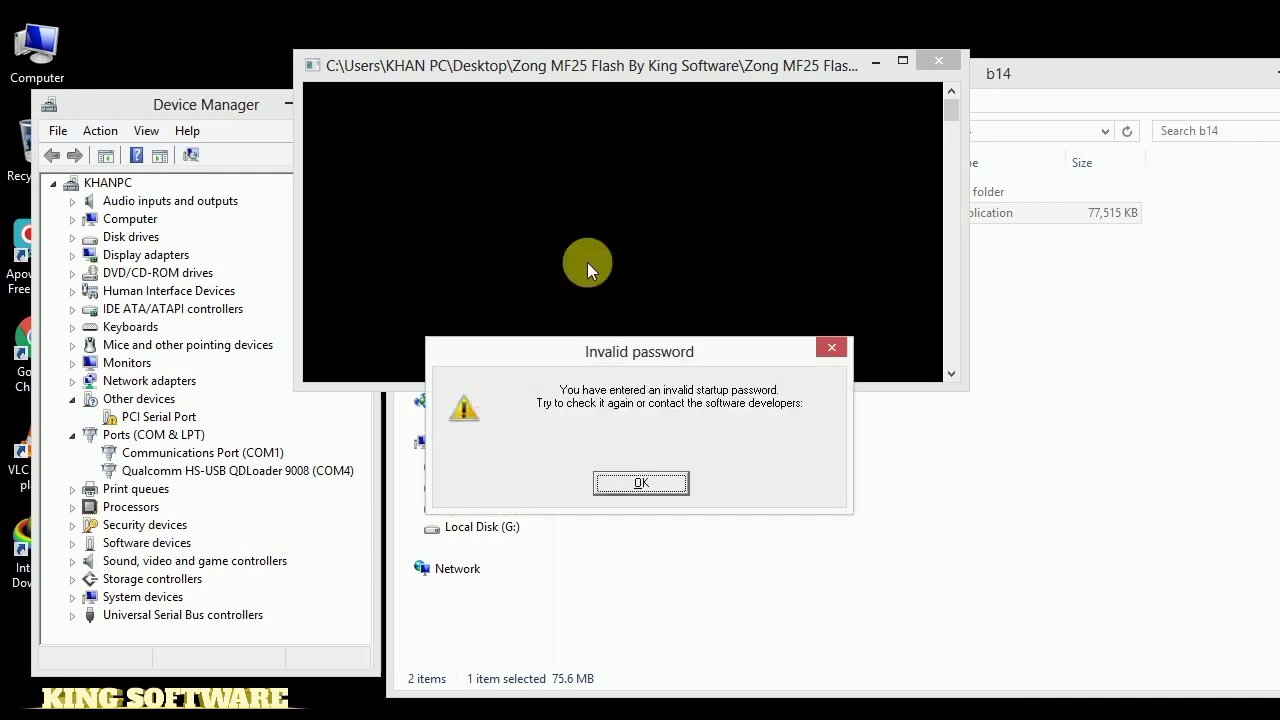
Dismiss the invalid password message and relaunch the zong 25 flasher
left_click(655, 483)
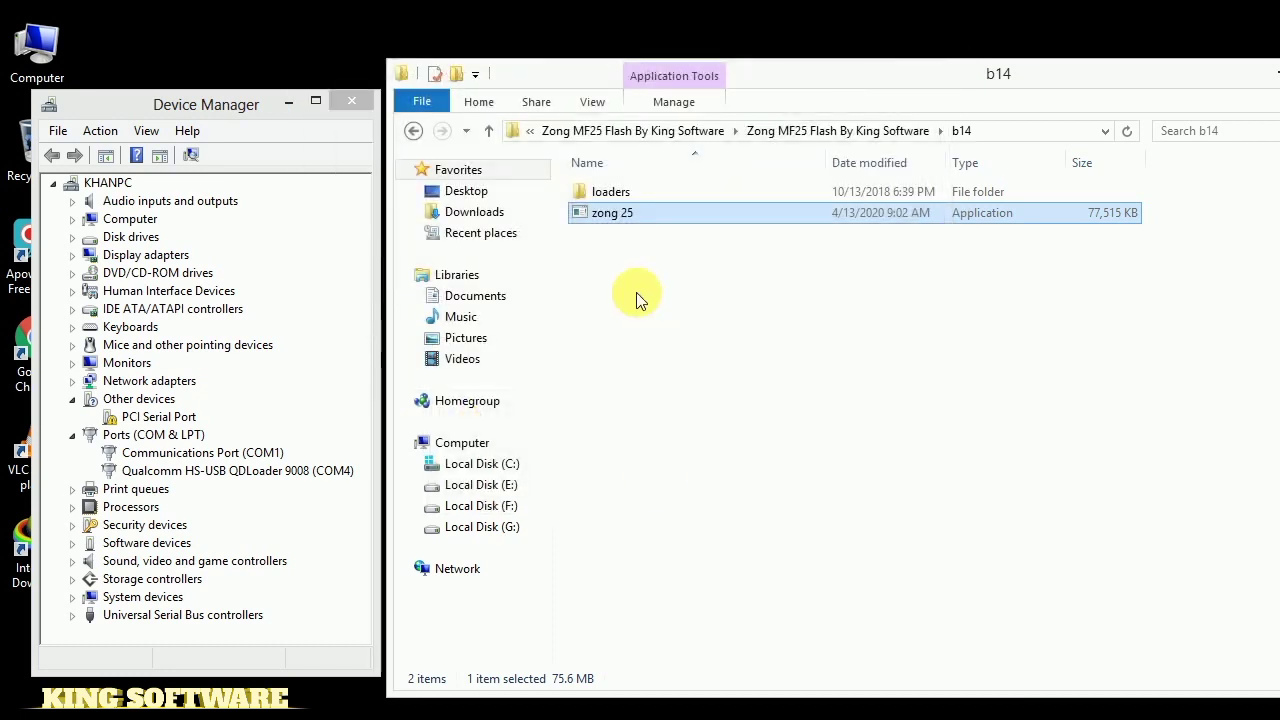
double_click(627, 220)
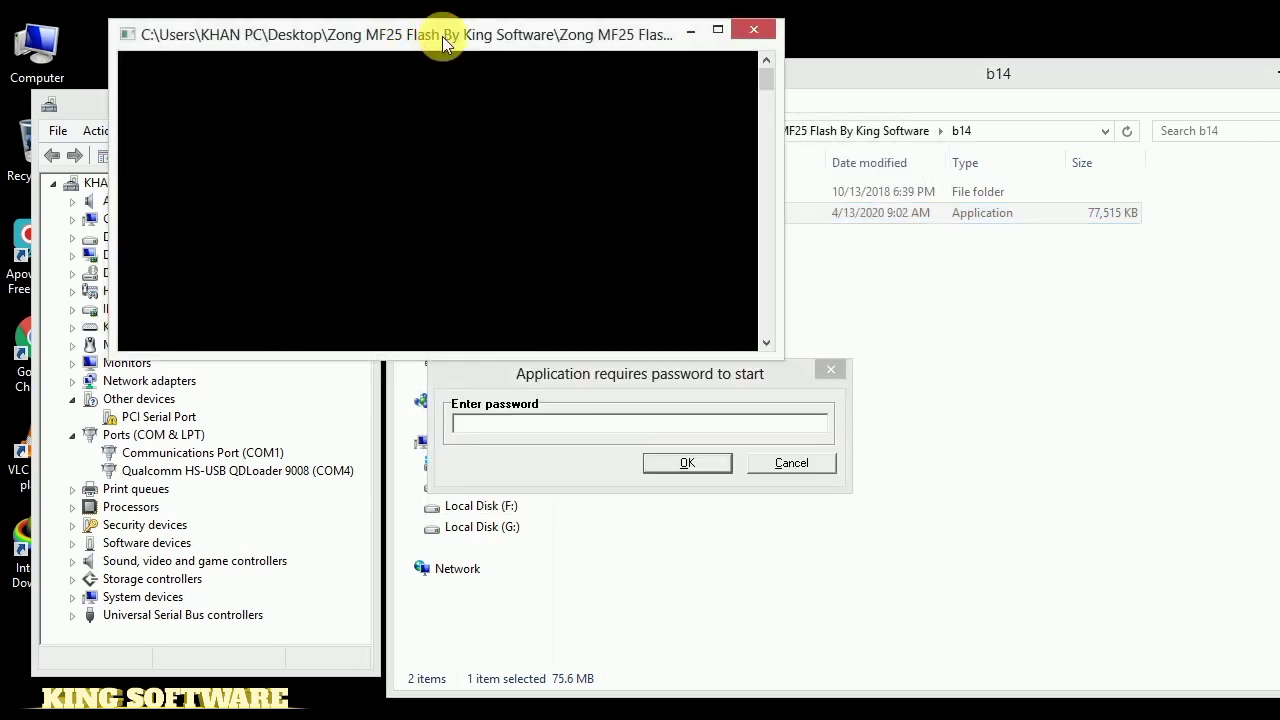
left_click_drag(429, 34, 457, 56)
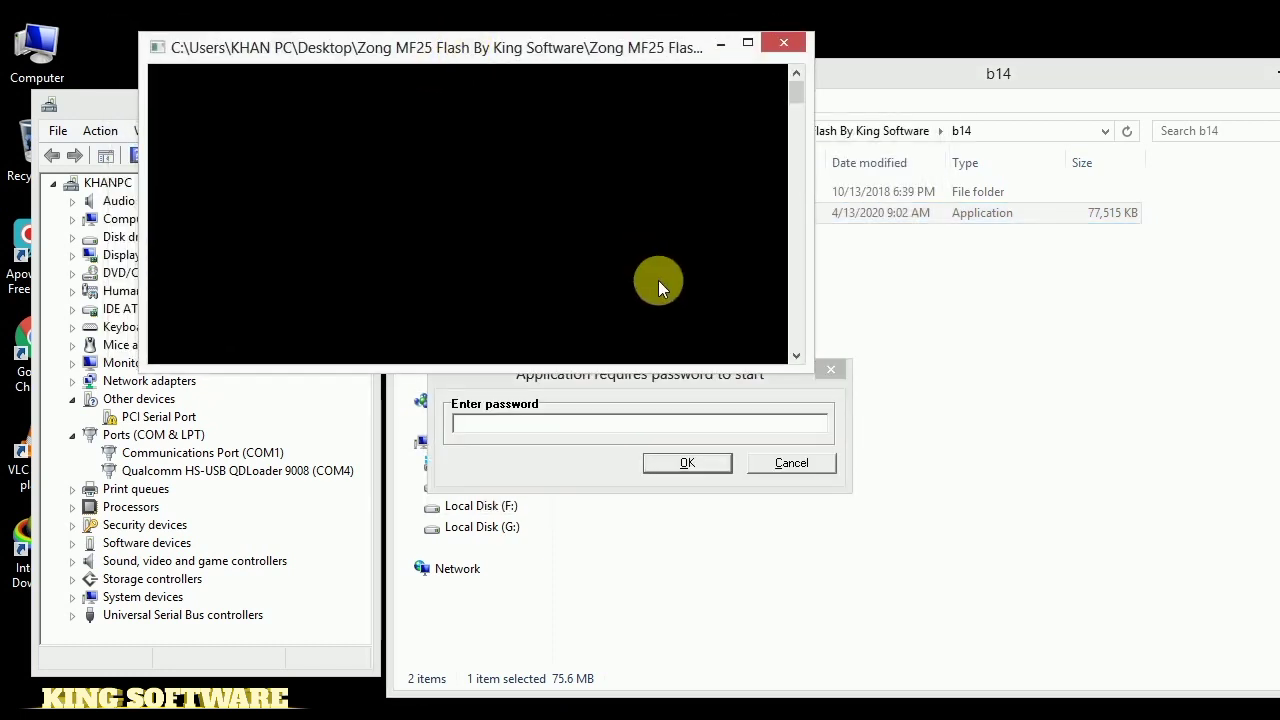
Enter the correct startup password and clear the stray 'f' at the port prompt
left_click(570, 430)
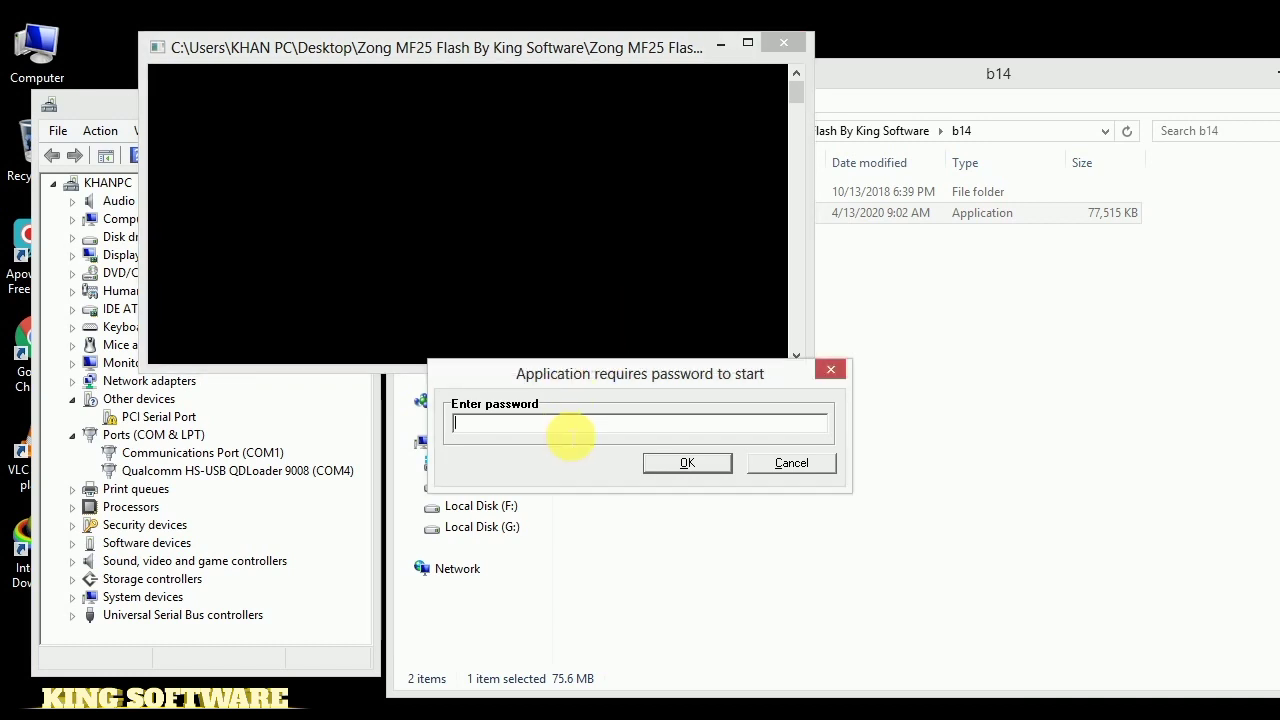
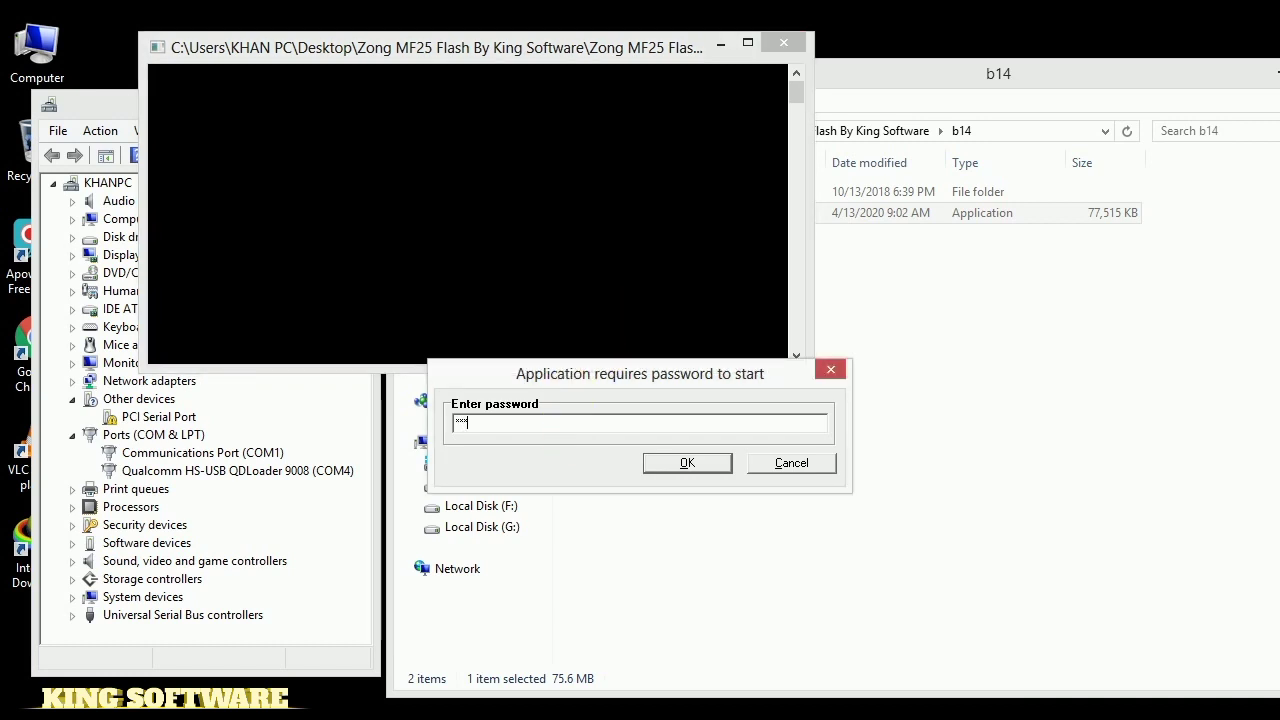
key("Return")
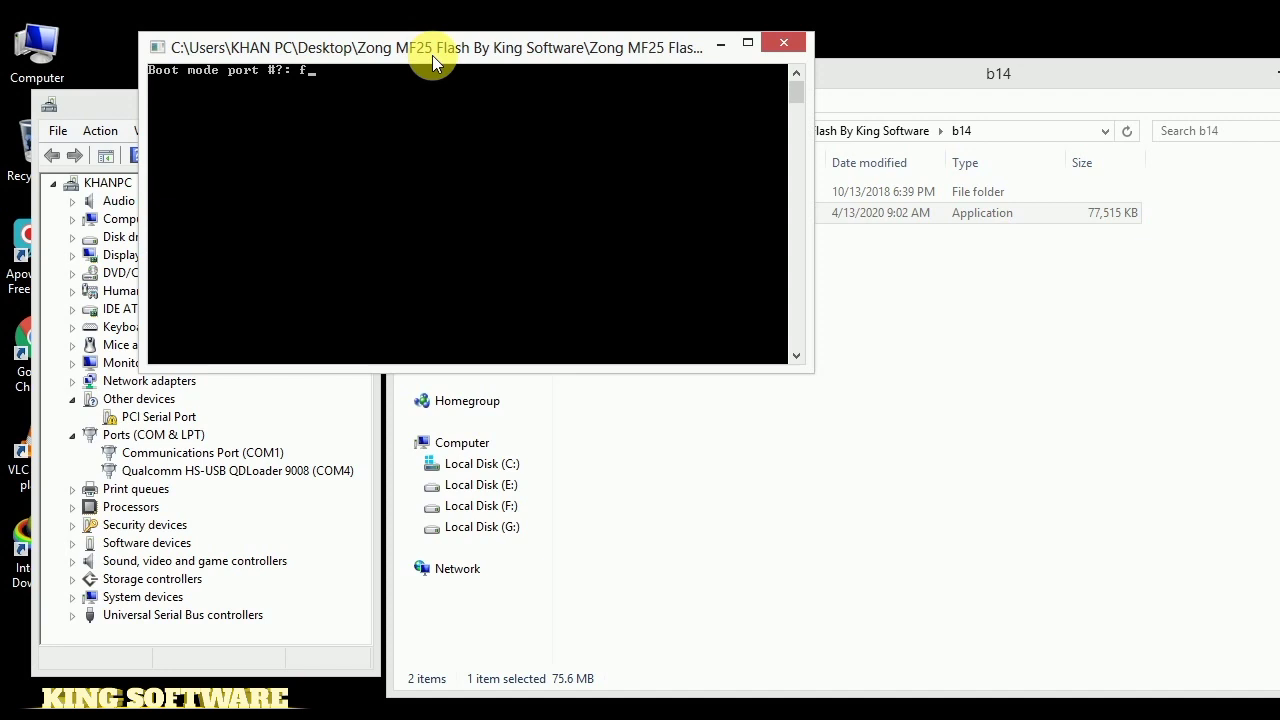
key("BackSpace")
left_click_drag(432, 55, 760, 250)
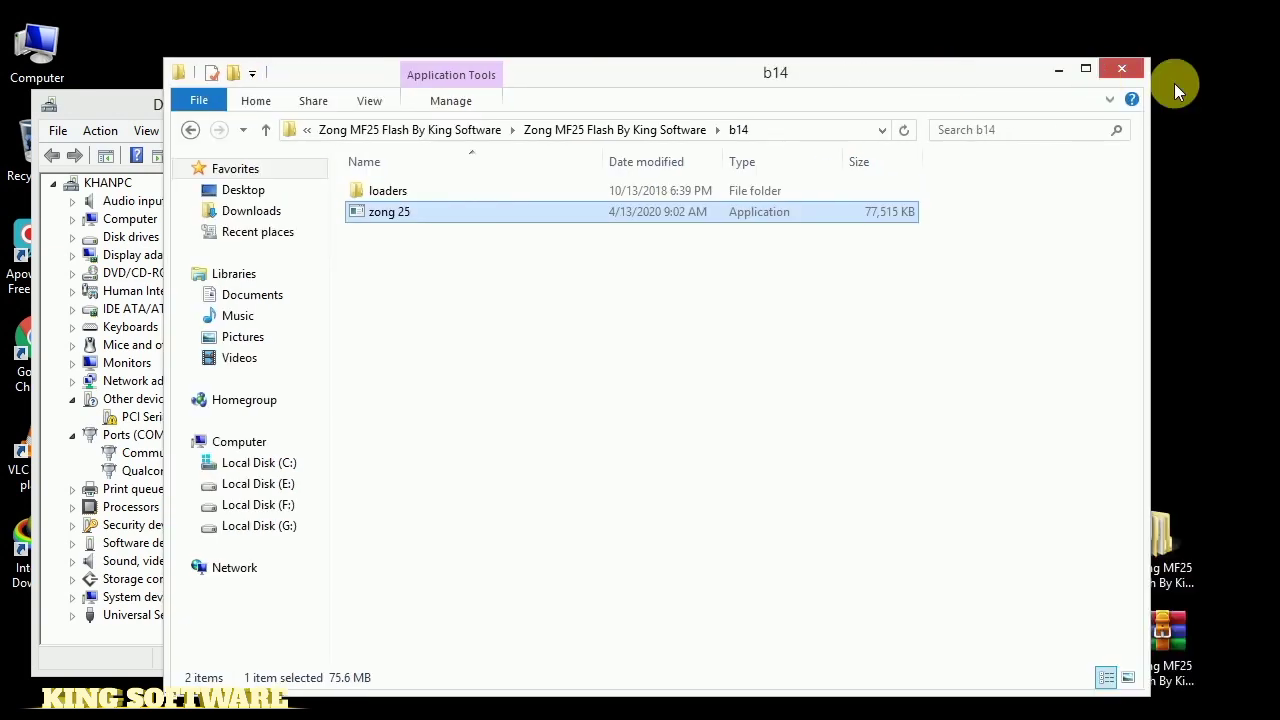
Close the b14 folder and give boot mode port 4 to start flashing
left_click(1127, 72)
left_click_drag(694, 263, 654, 251)
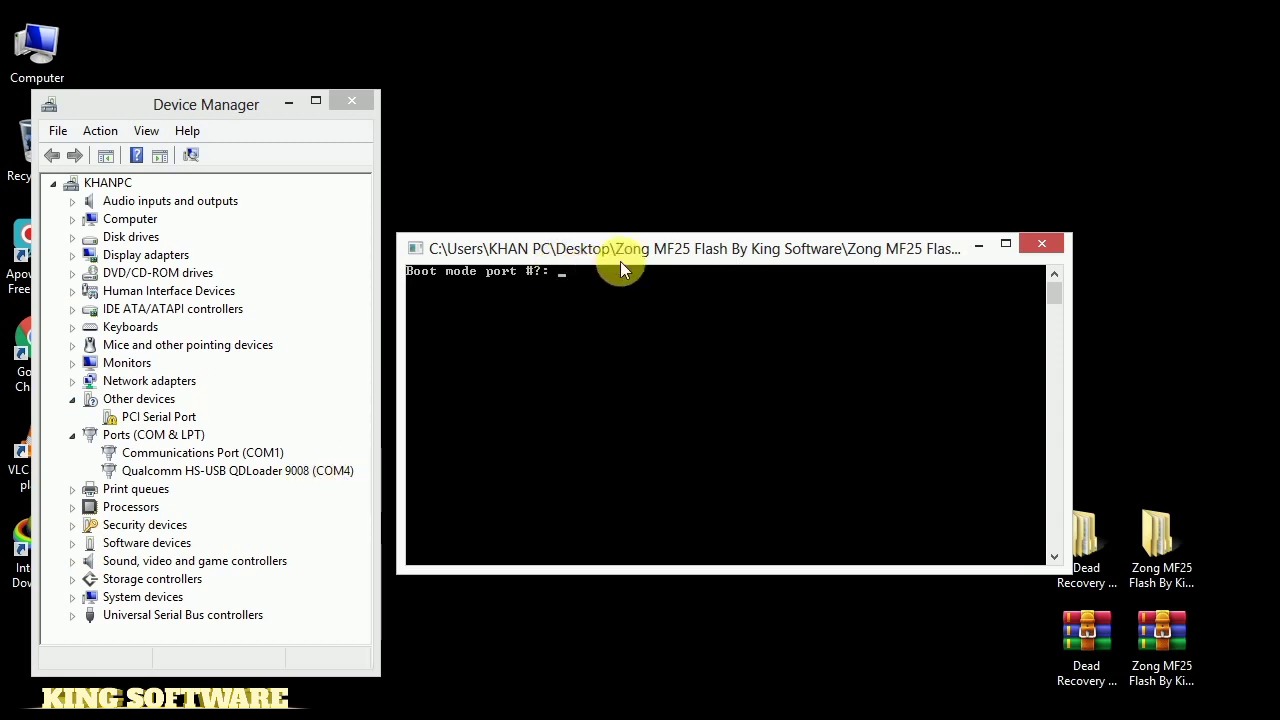
type("4")
key("Return")
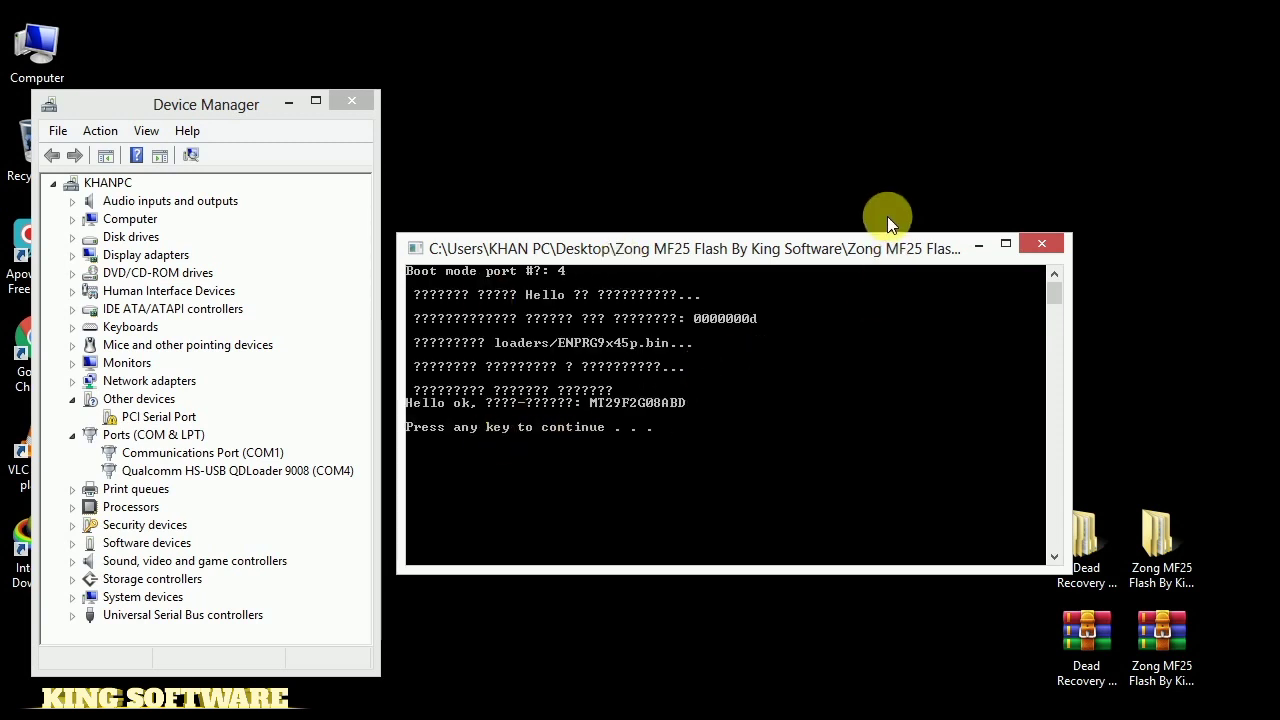
Continue past each prompt so the tool reads the MT29F2G08ABD NAND and processes partition blocks
key("Return")
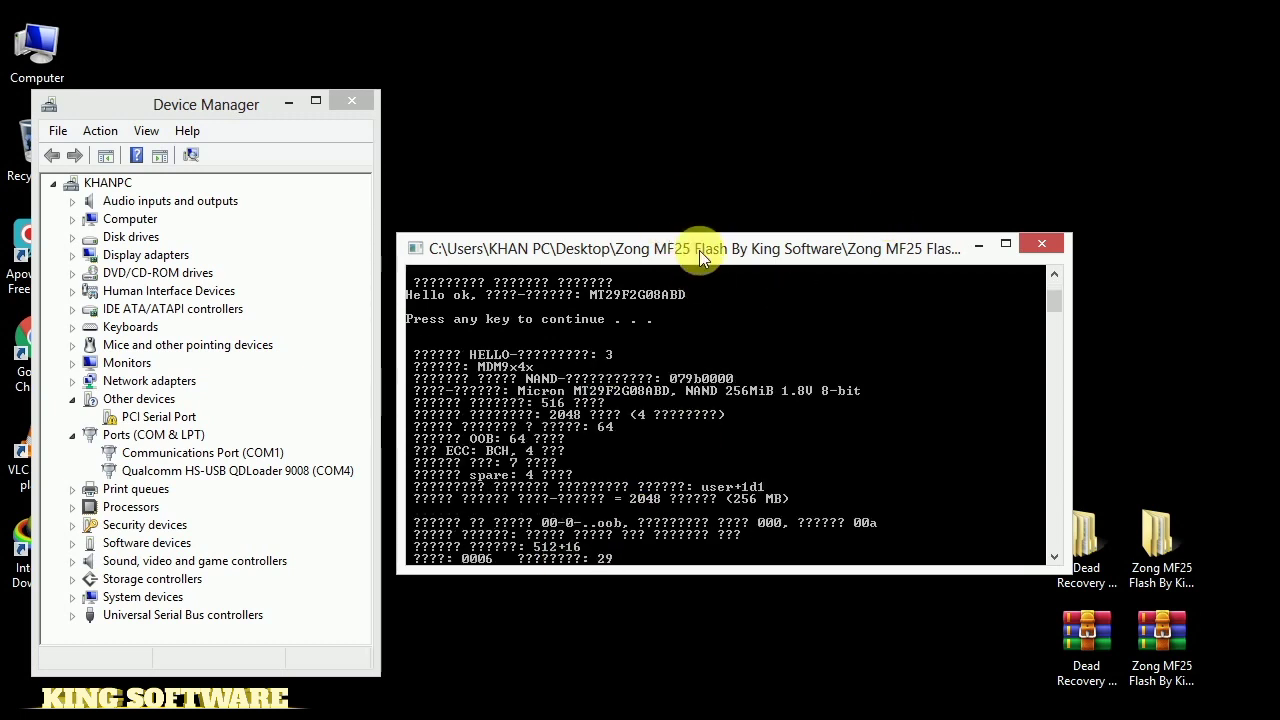
left_click_drag(700, 247, 714, 212)
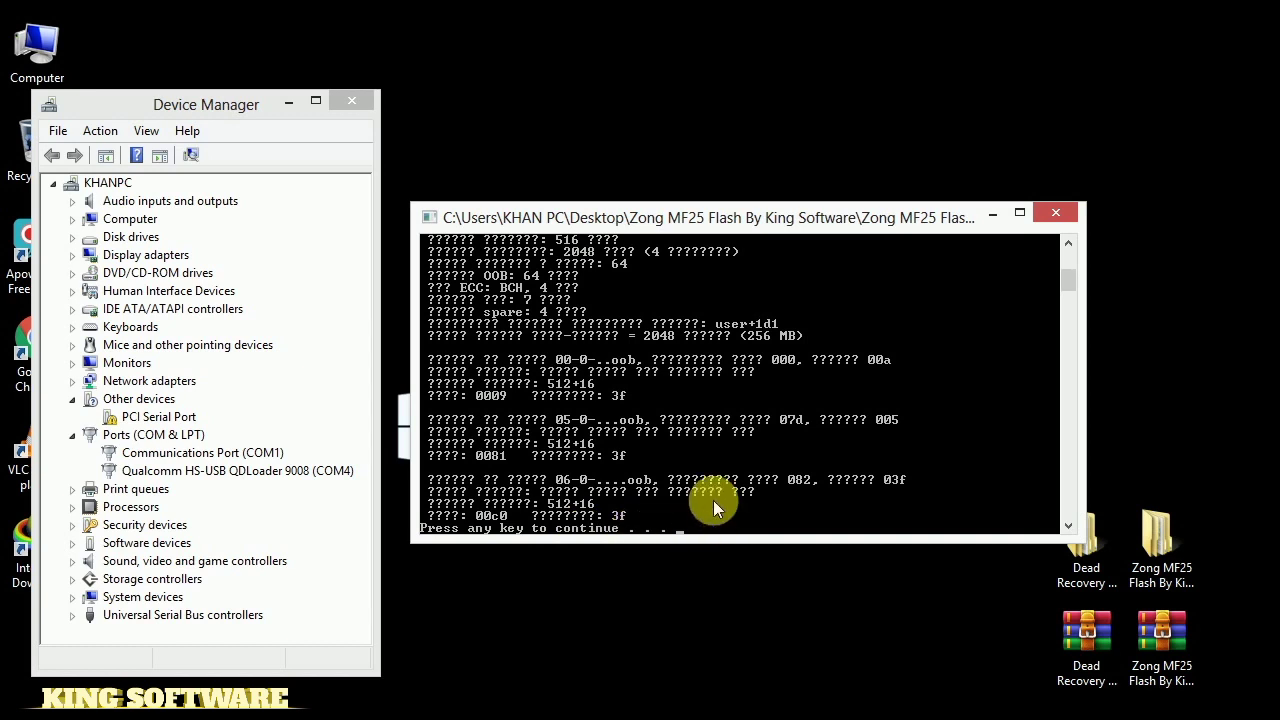
key("Return")
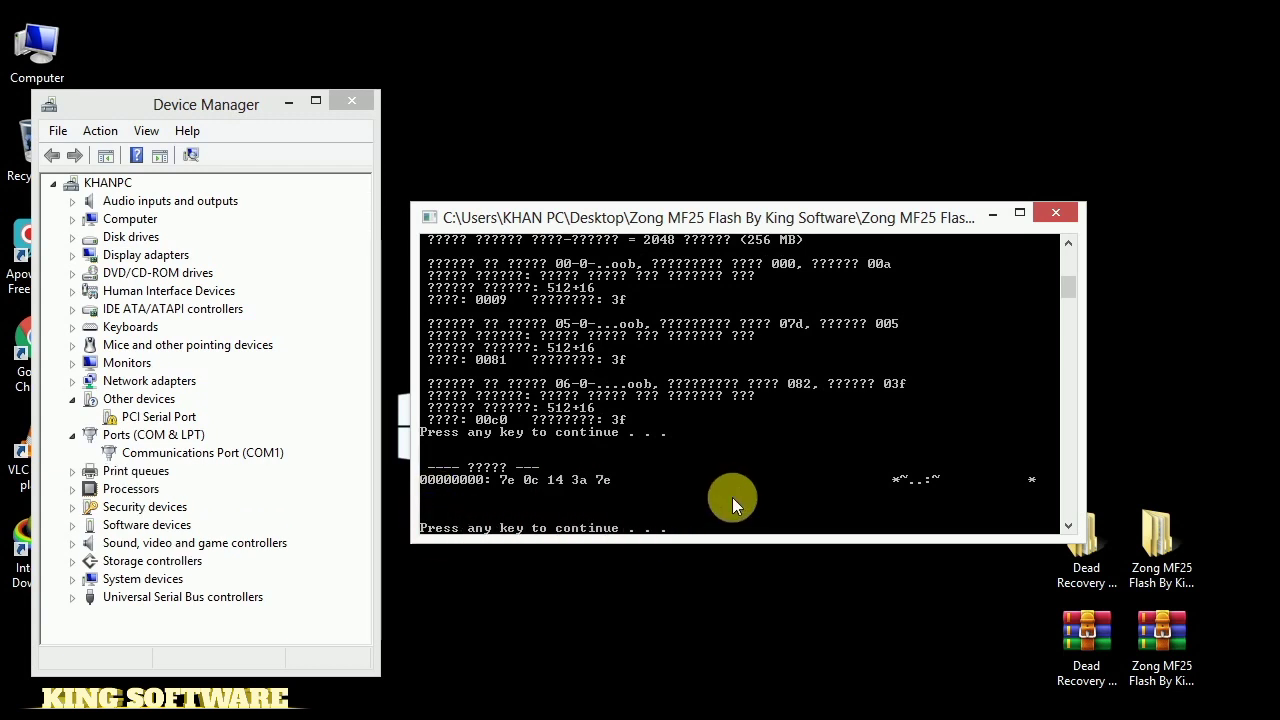
key("Return")
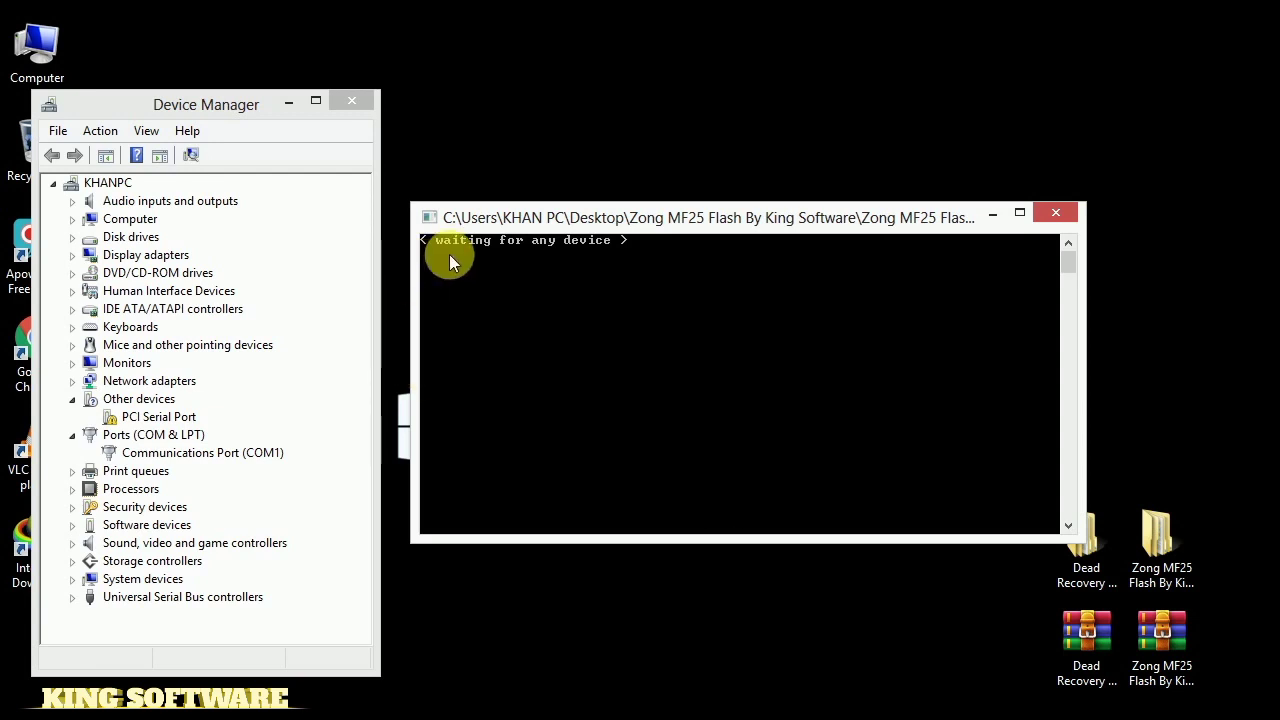
Let the modem and system images flash, then close the console after 'Its Done'
left_click_drag(669, 224, 669, 213)
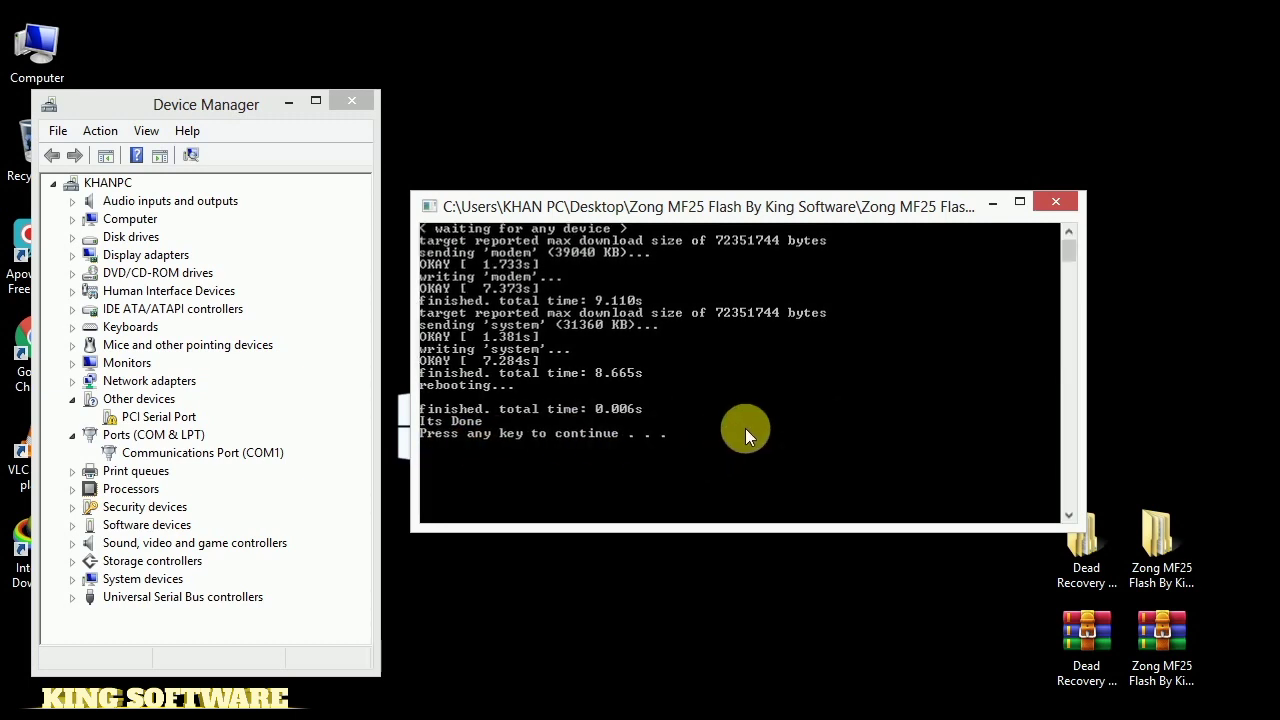
key("Return")
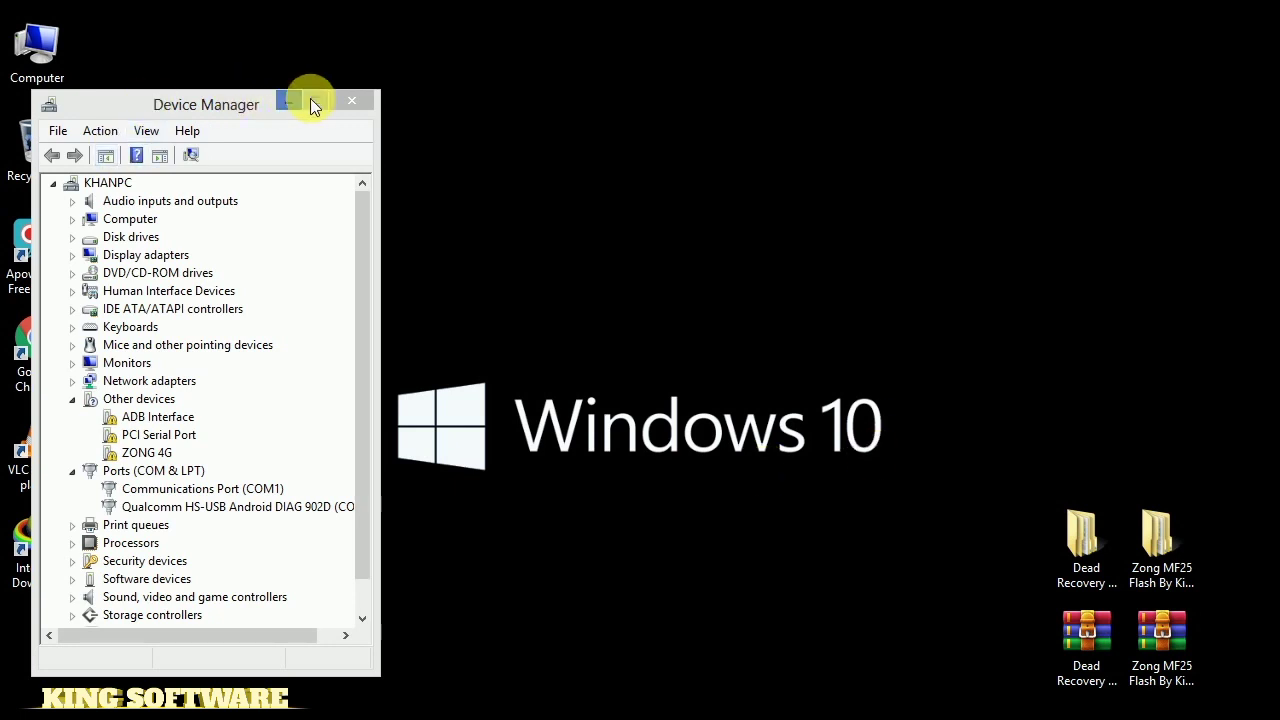
Close Device Manager after confirming the ZONG 4G and DIAG 902D entries
left_click(366, 99)
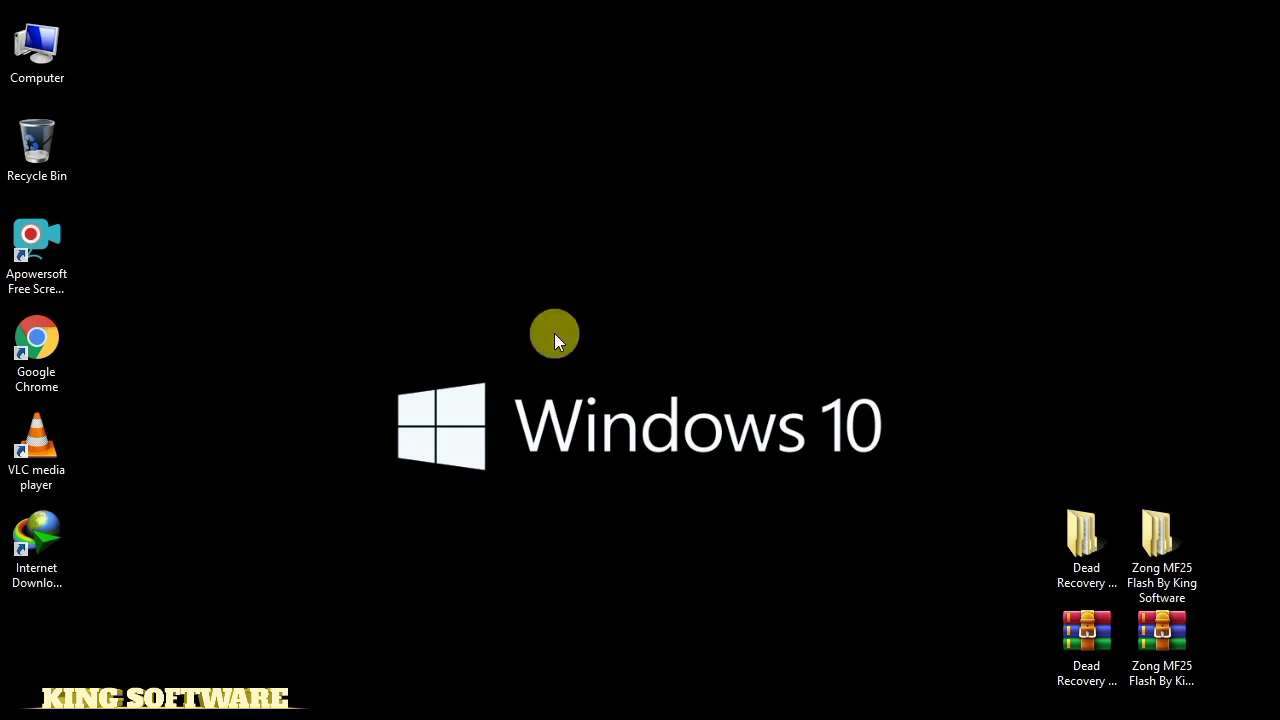
Install ZONG 4G from the CD Drive (D:) Zong 4G with default install and Start Menu folders
double_click(44, 42)
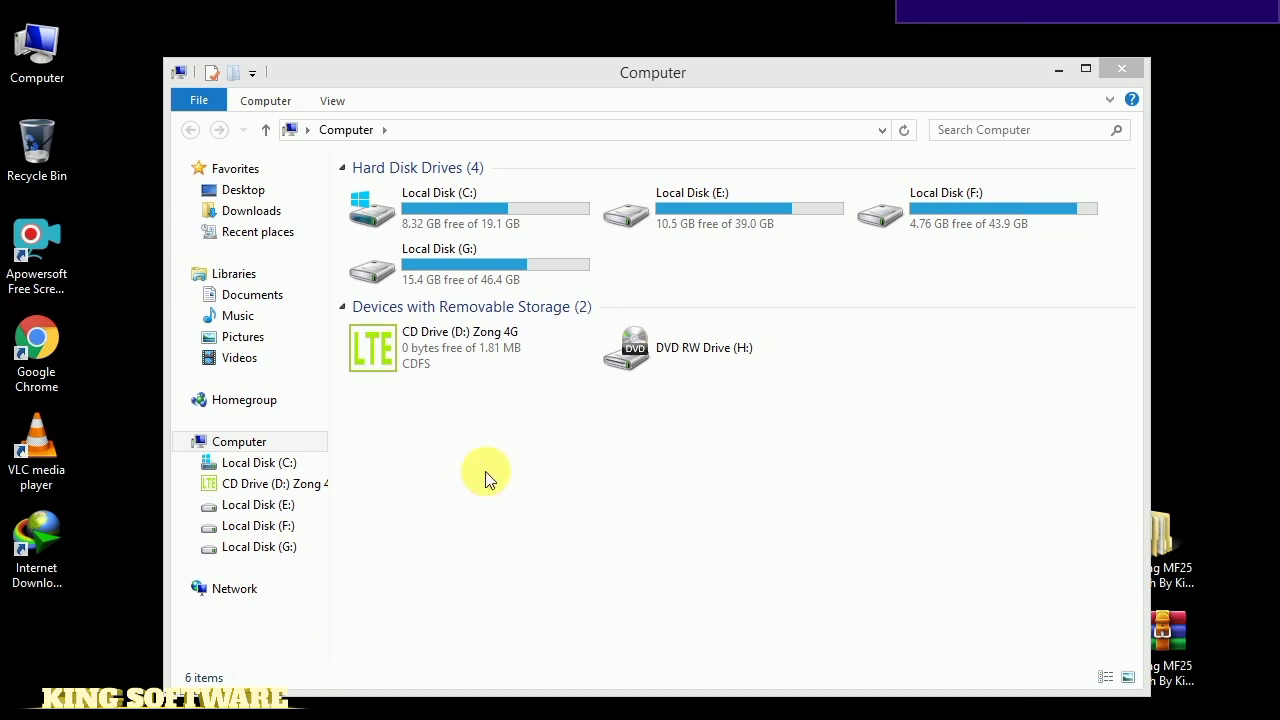
left_click(420, 349)
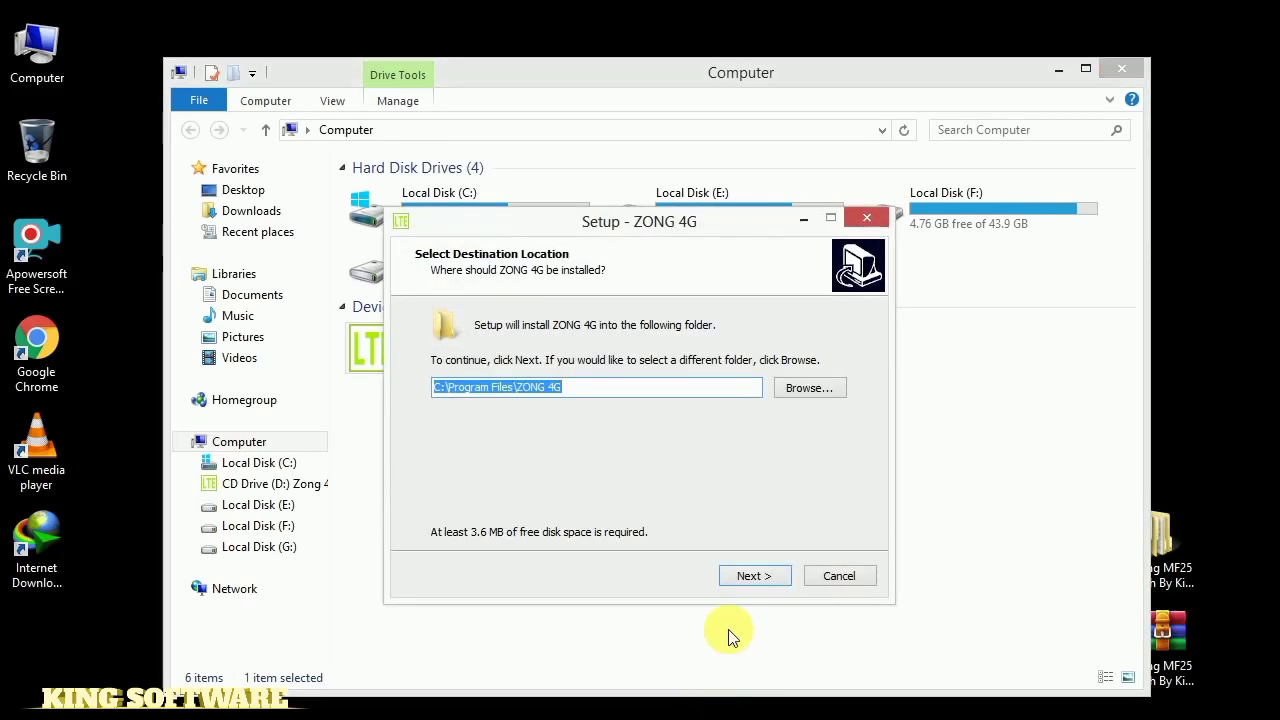
left_click(755, 577)
left_click(755, 577)
left_click(755, 577)
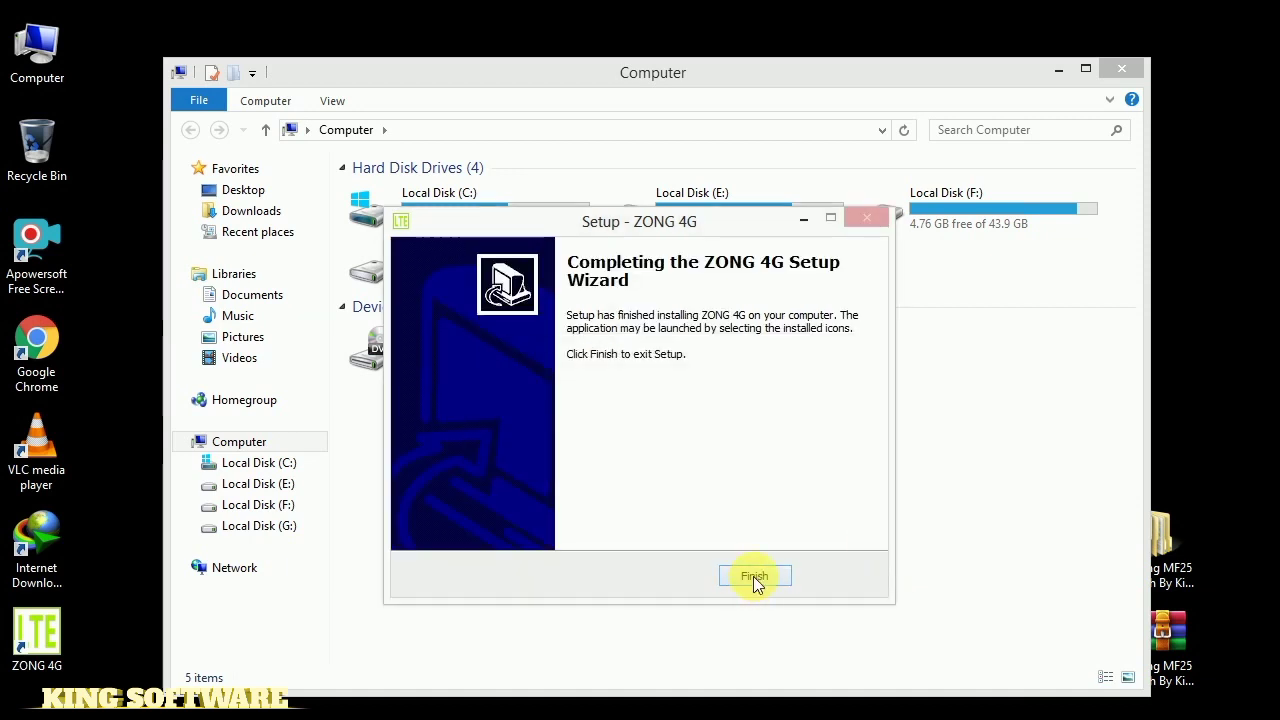
left_click(754, 576)
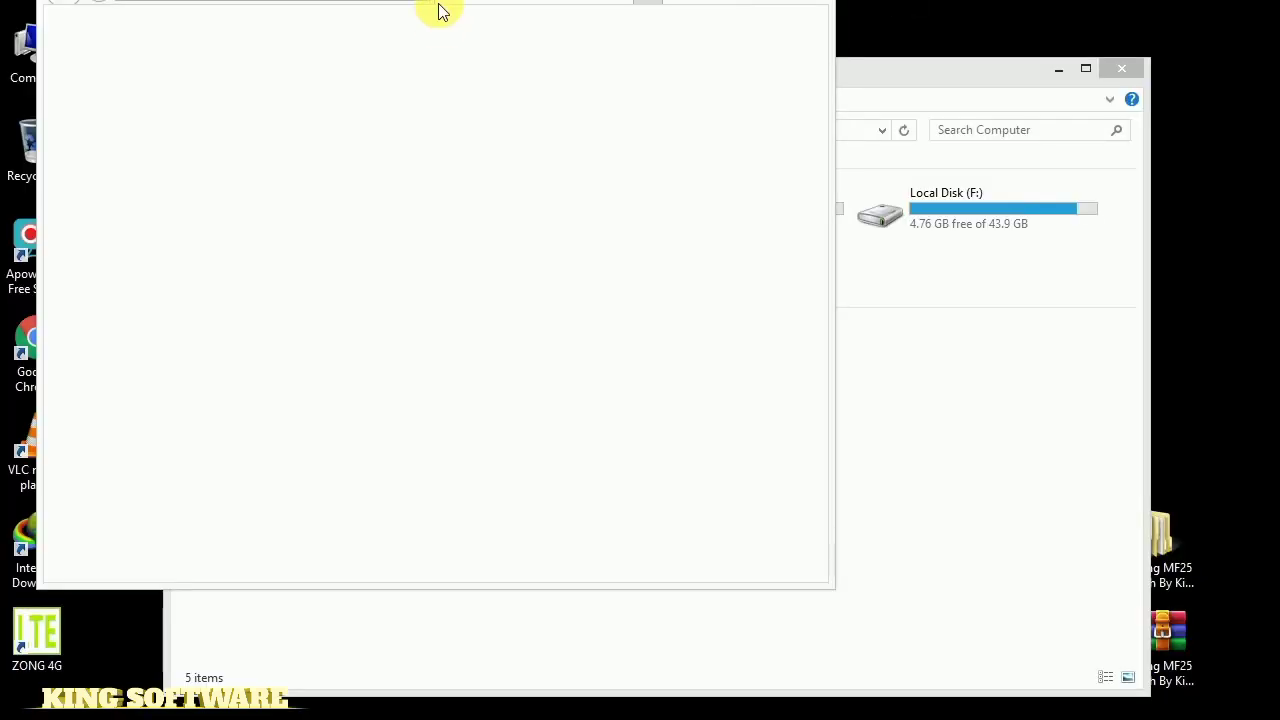
Reposition and enlarge the Internet Explorer window until the myzongmbb.com panel fills the screen
left_click_drag(562, 25, 623, 60)
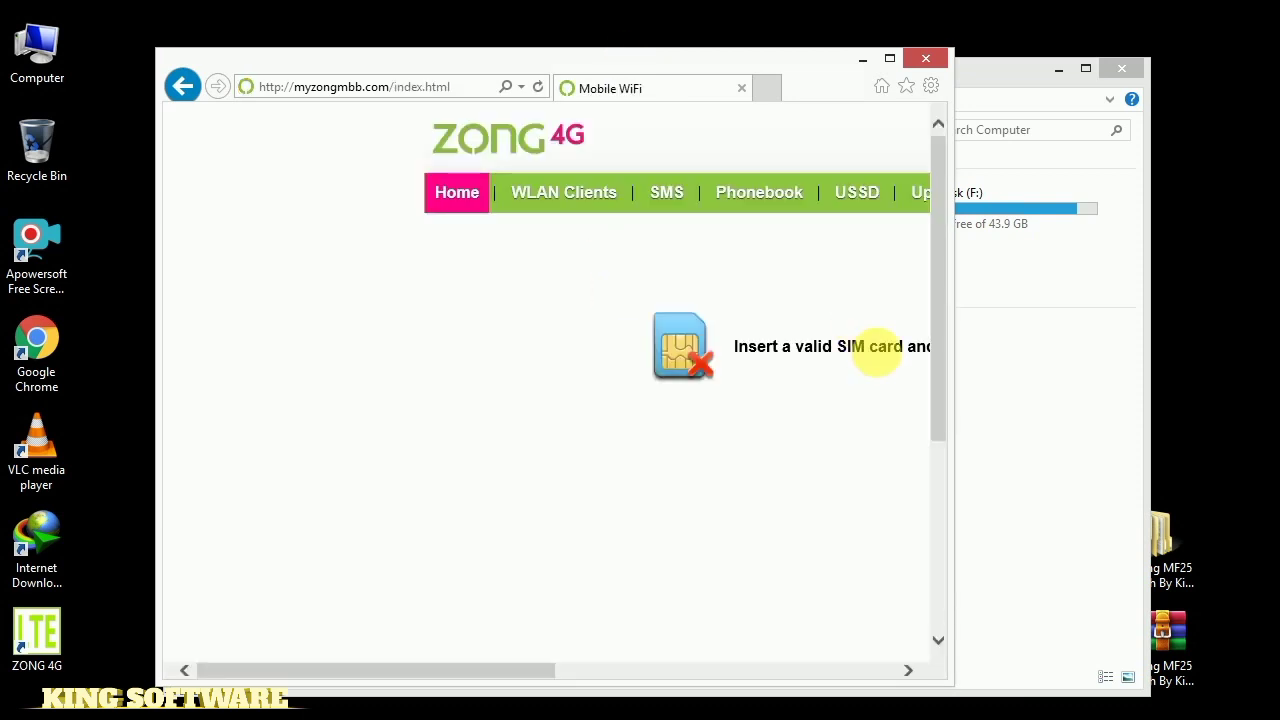
left_click(898, 59)
double_click(945, 20)
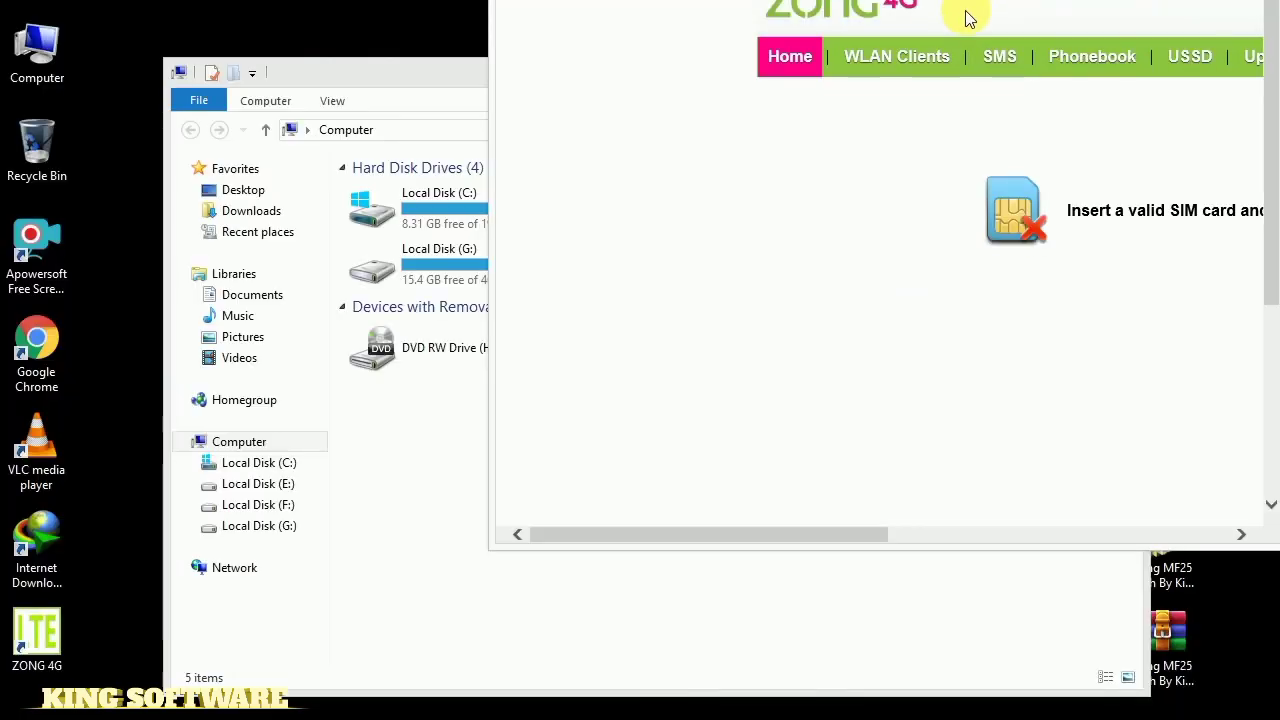
left_click_drag(1010, 5, 728, 57)
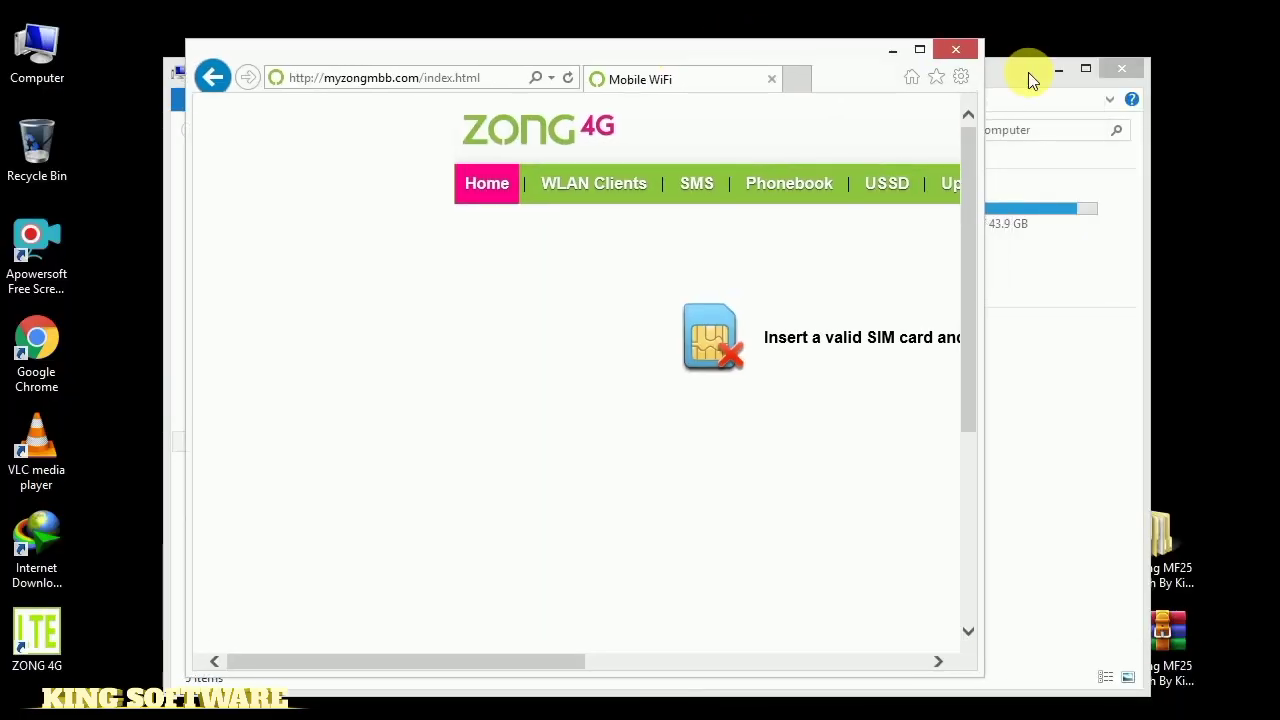
left_click_drag(989, 79, 1272, 80)
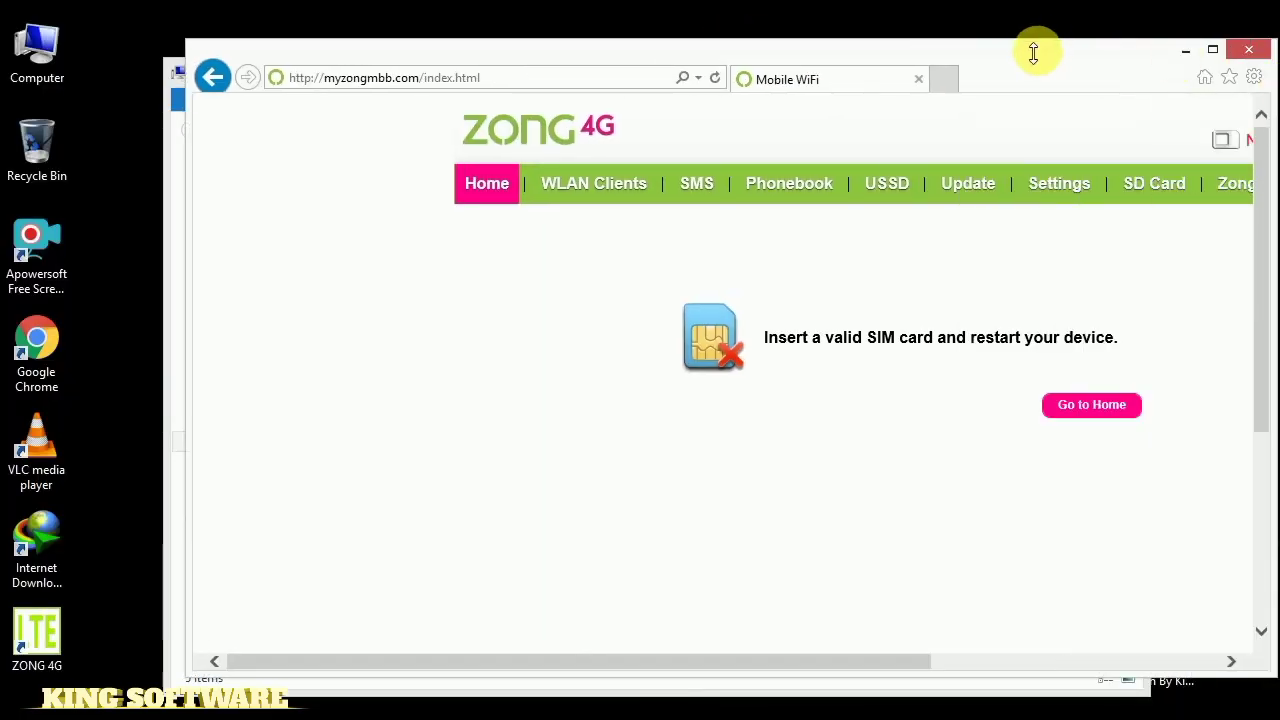
left_click_drag(1006, 47, 811, 57)
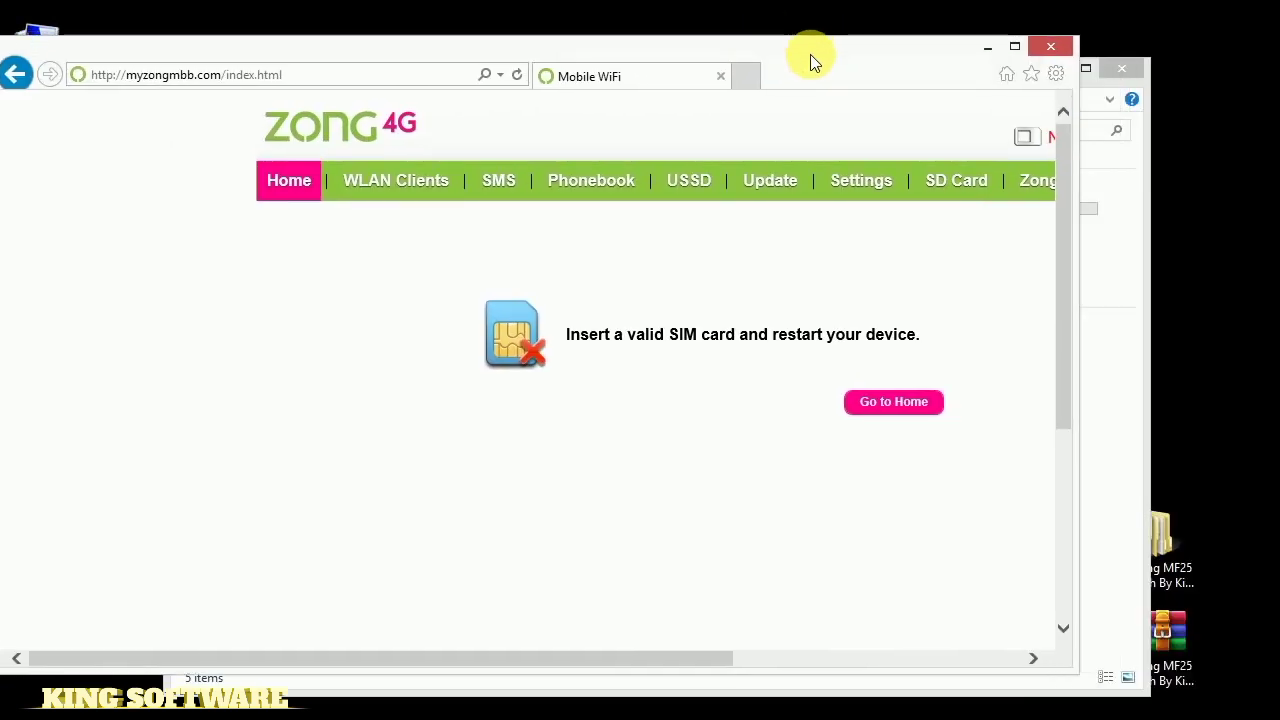
left_click_drag(606, 663, 716, 632)
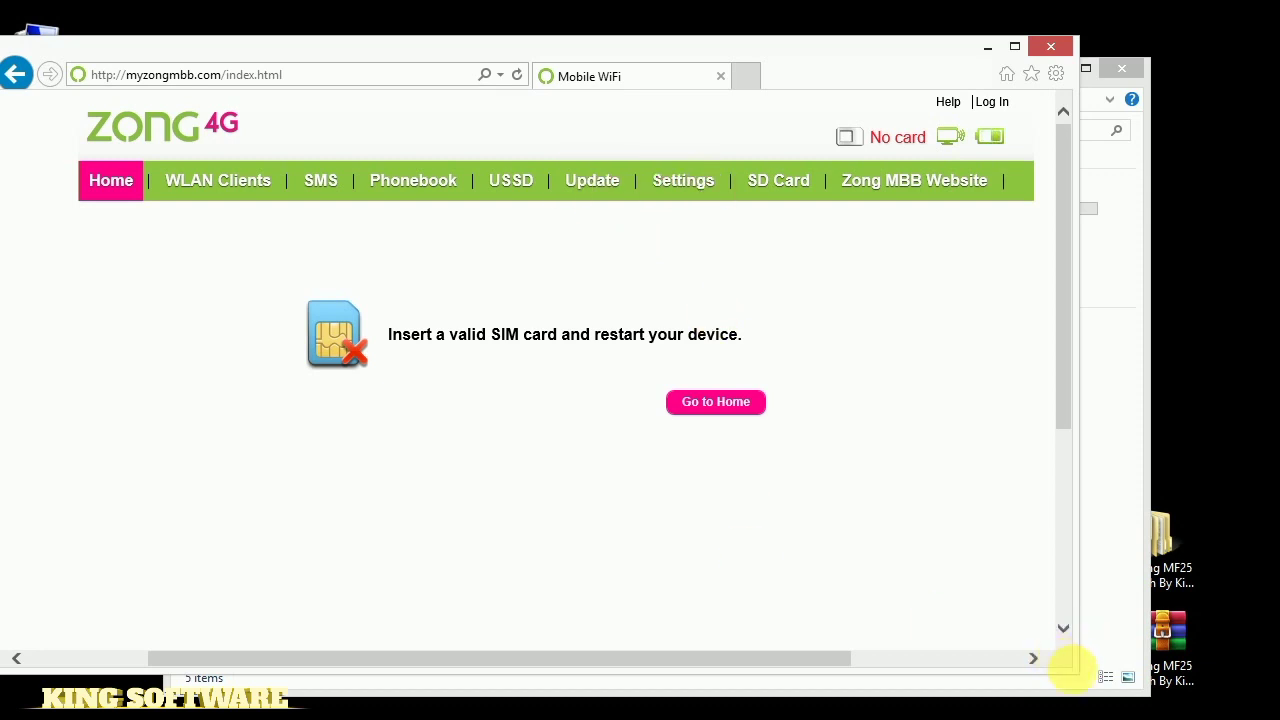
left_click_drag(1127, 678, 1279, 718)
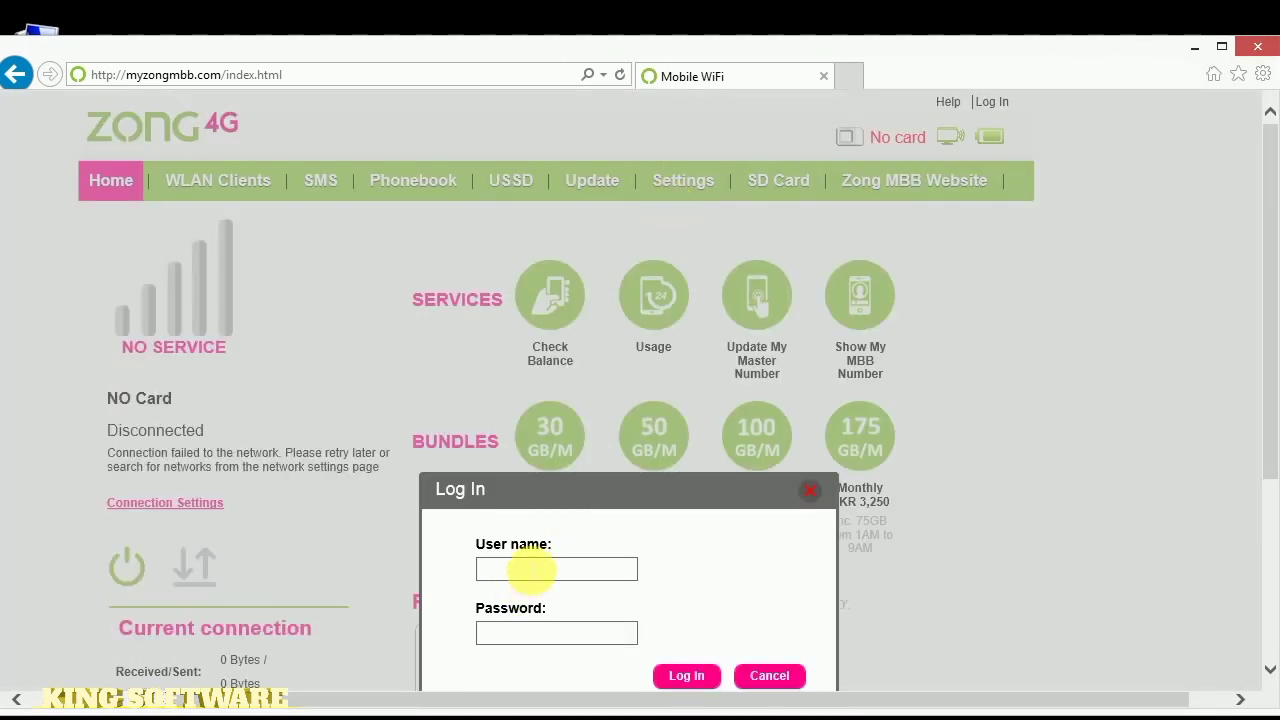
Log in to the Zong 4G web panel as admin with the account password
key("Tab")
key("Return")
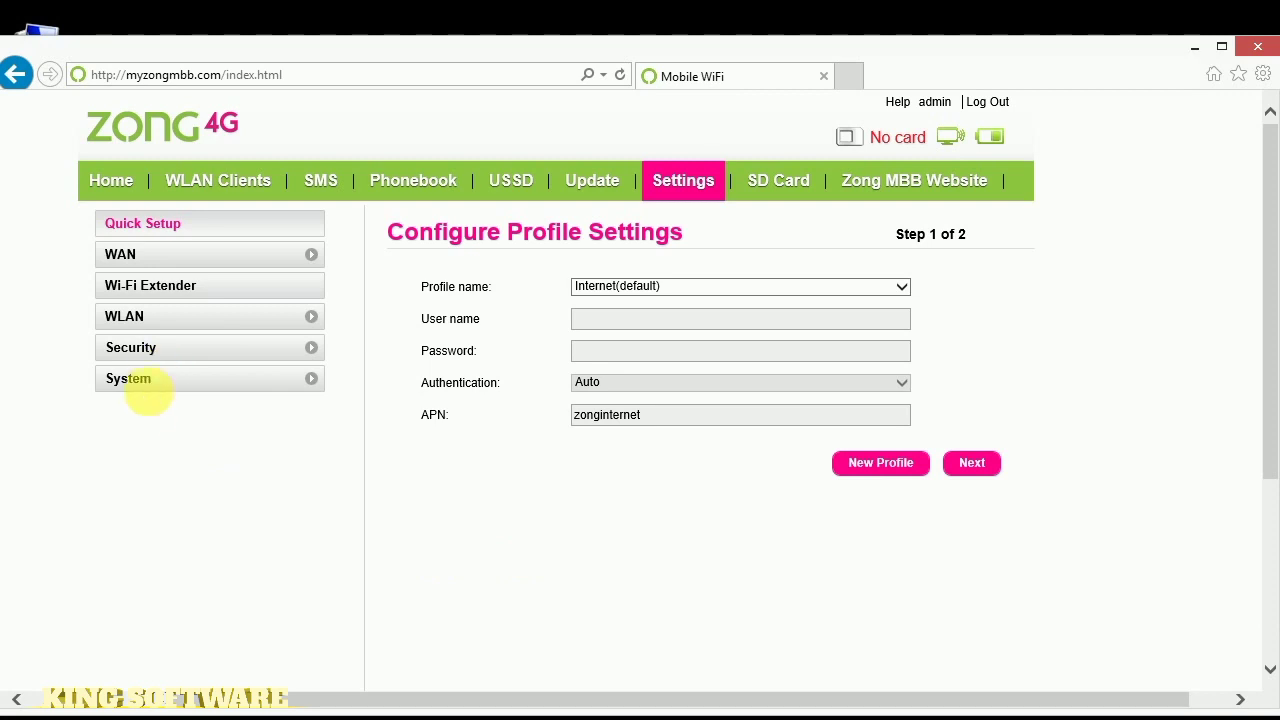
View System > Device Information for the MF25, then close the browser and Computer window
left_click(160, 382)
left_click(129, 403)
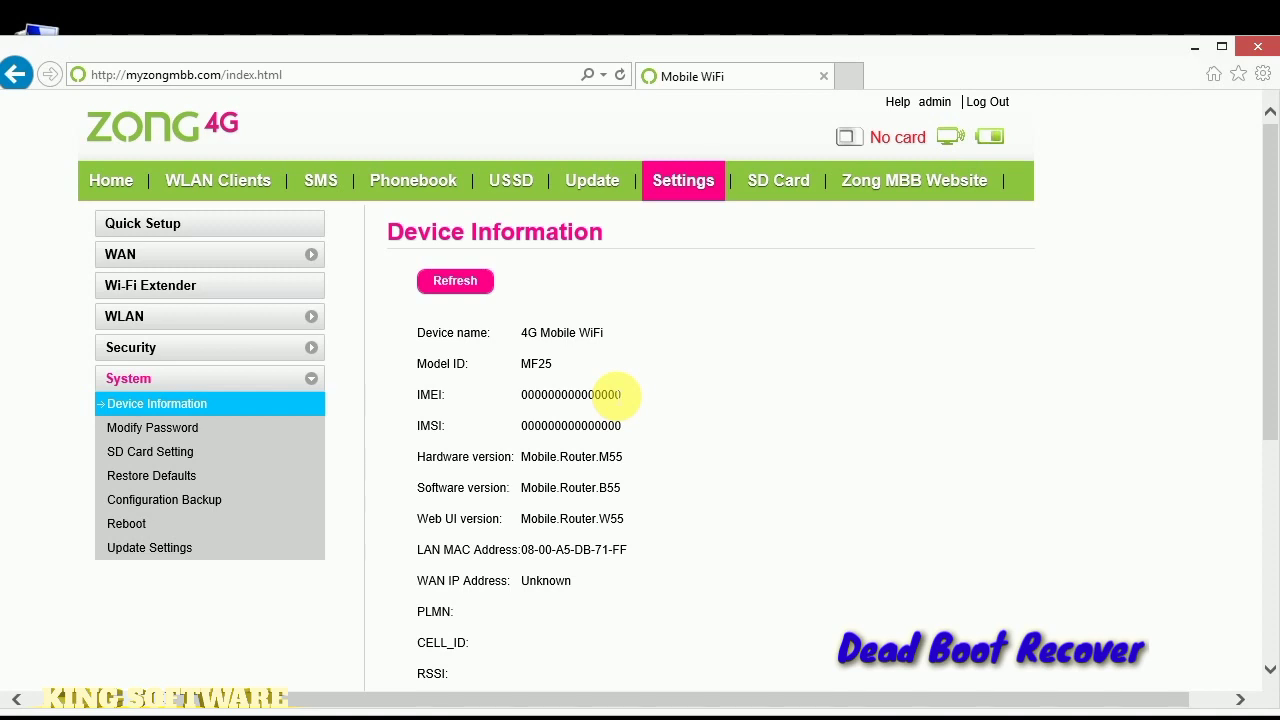
left_click(1258, 52)
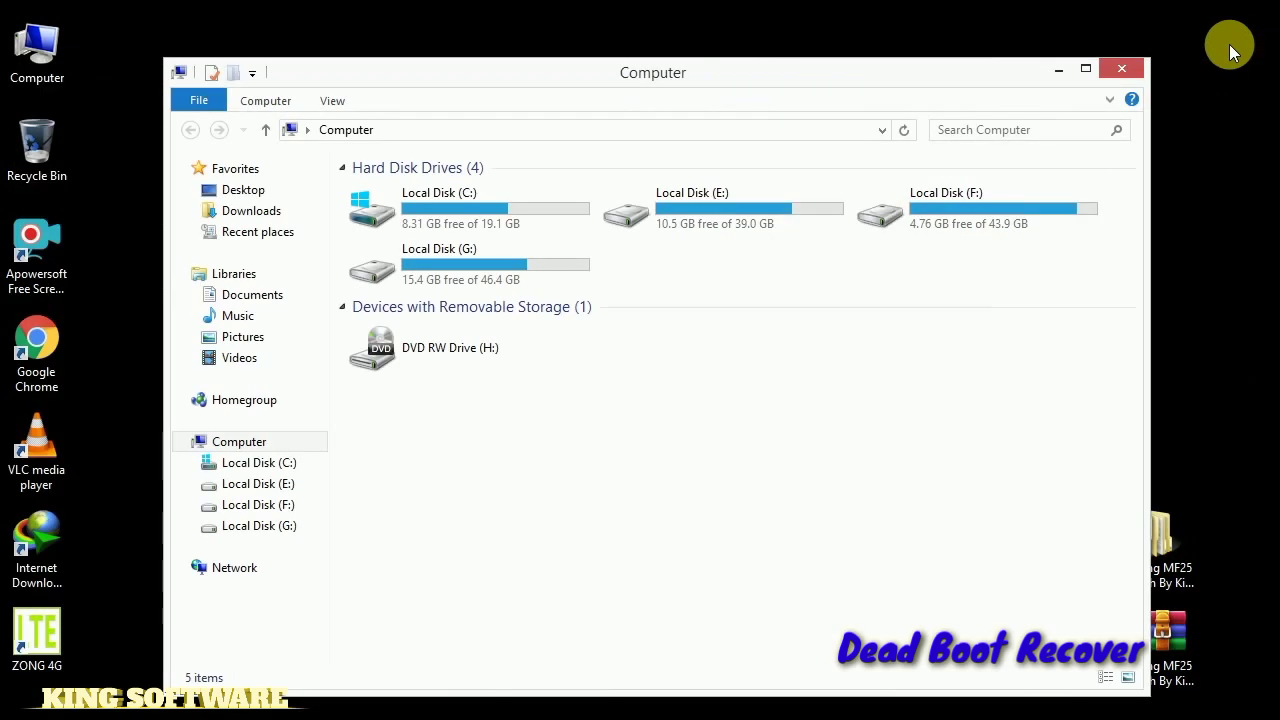
left_click(1121, 64)
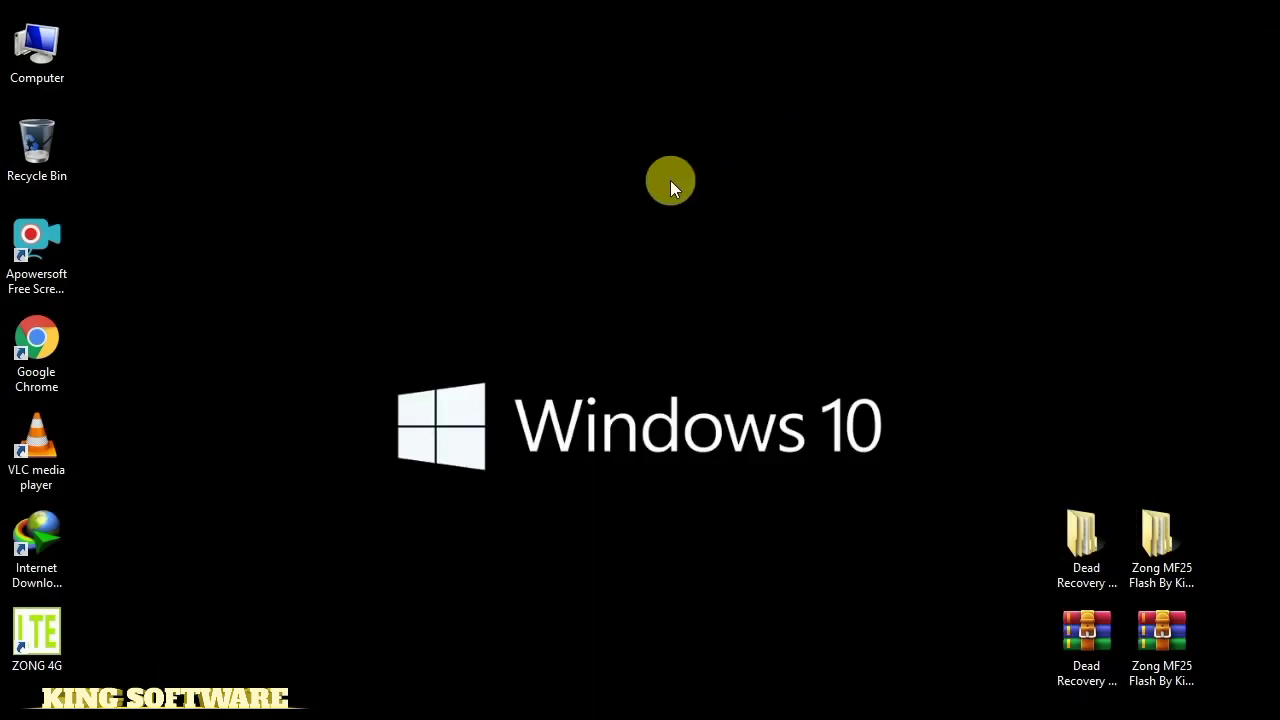